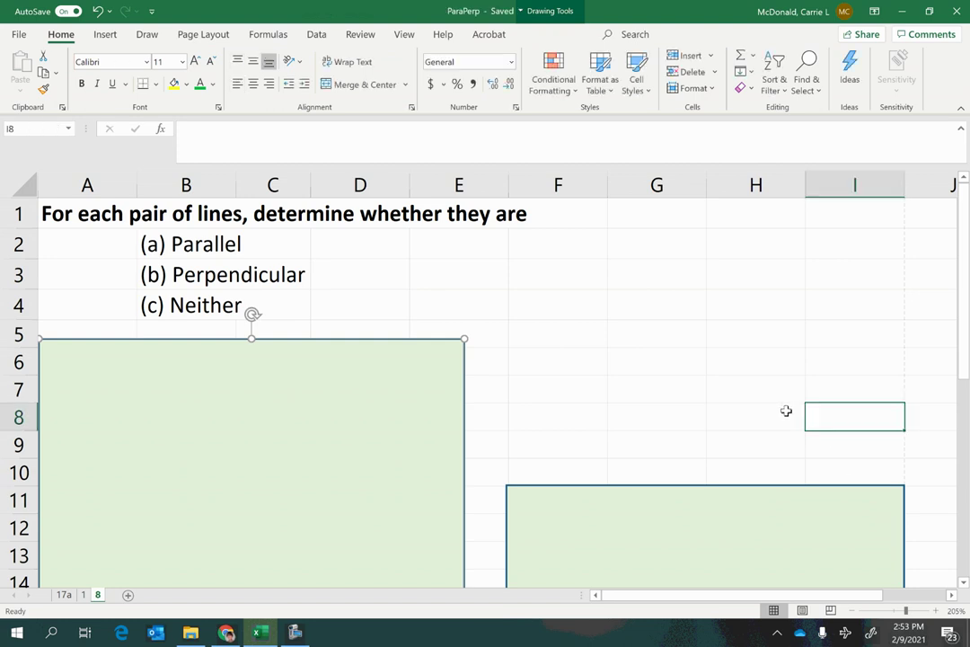
Review the three choices, then shorten the green cover box to row 10, exposing y = mx + b.
{"action": "left_click", "coordinate": [167, 256]}
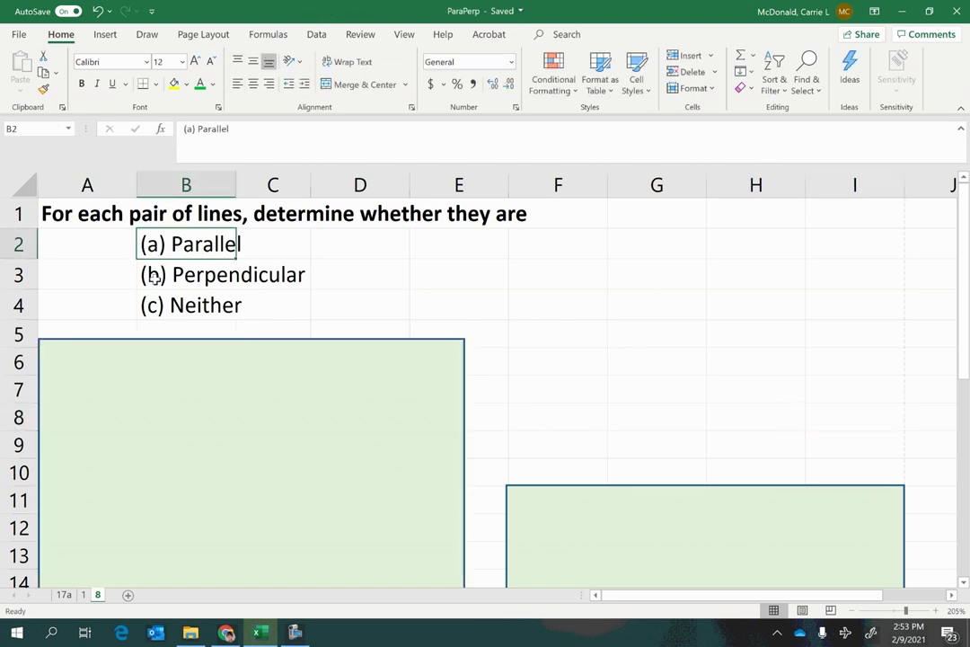
{"action": "left_click", "coordinate": [155, 279]}
{"action": "left_click", "coordinate": [149, 303]}
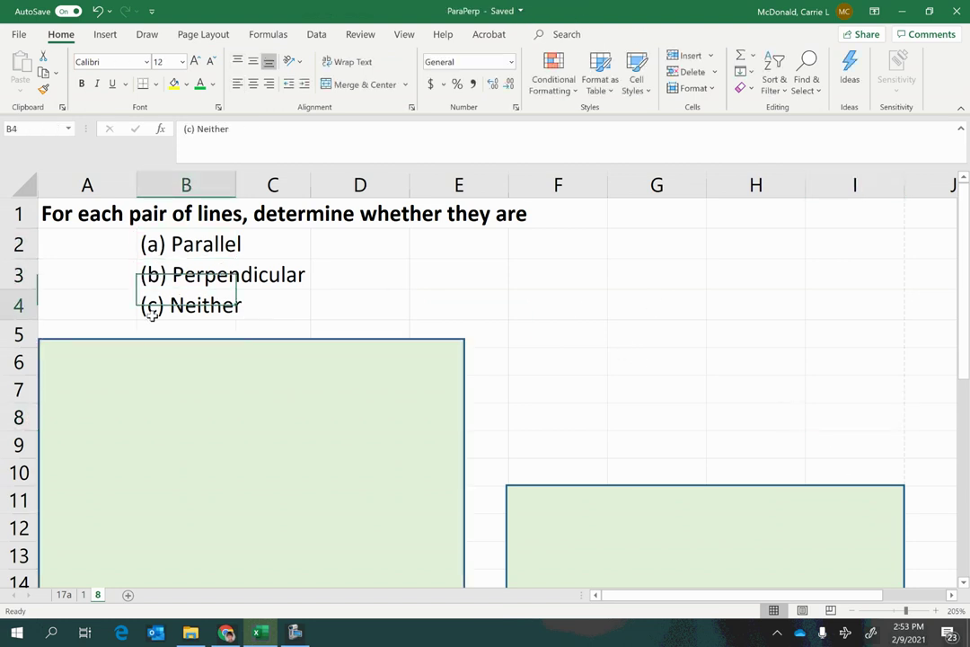
{"action": "left_click", "coordinate": [193, 379]}
{"action": "left_click_drag", "start_coordinate": [252, 338], "coordinate": [250, 465]}
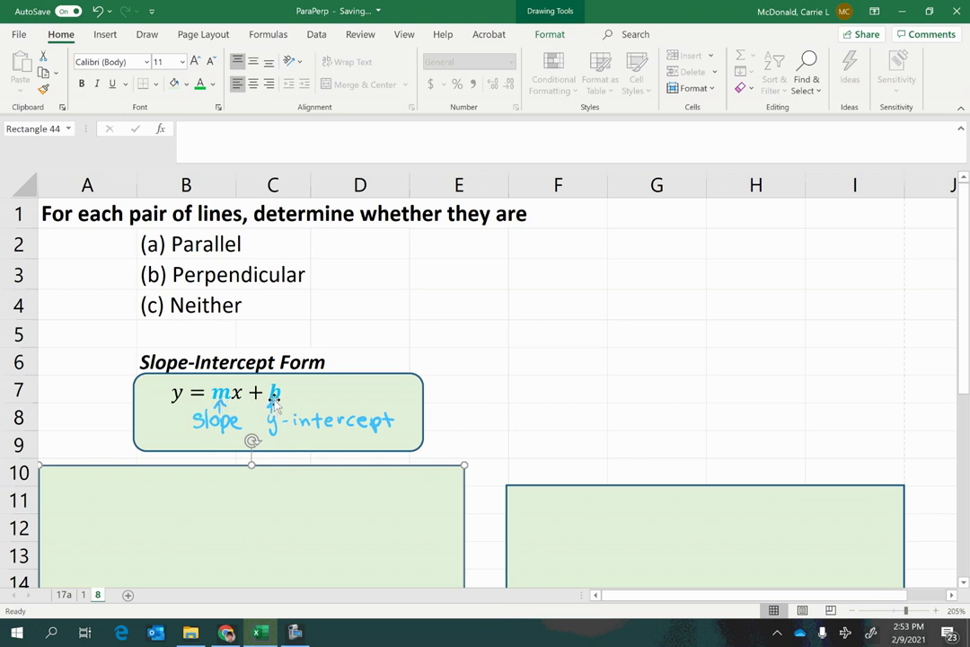
Enter 'Same slope, different y-intercepts' in D2 beside the Parallel choice.
{"action": "left_click", "coordinate": [314, 244]}
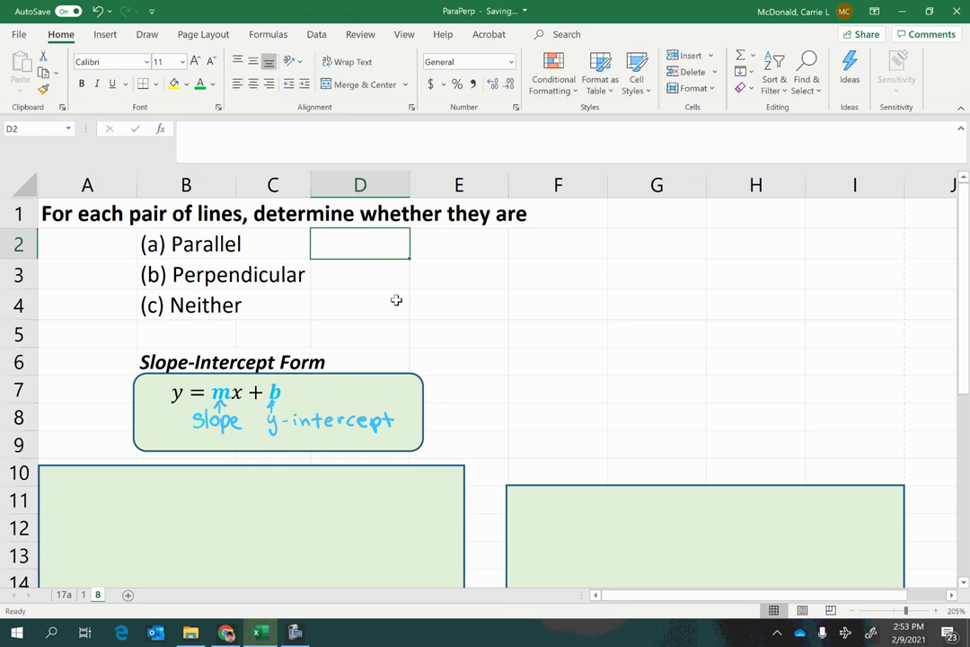
{"action": "type", "text": "Same slop"}
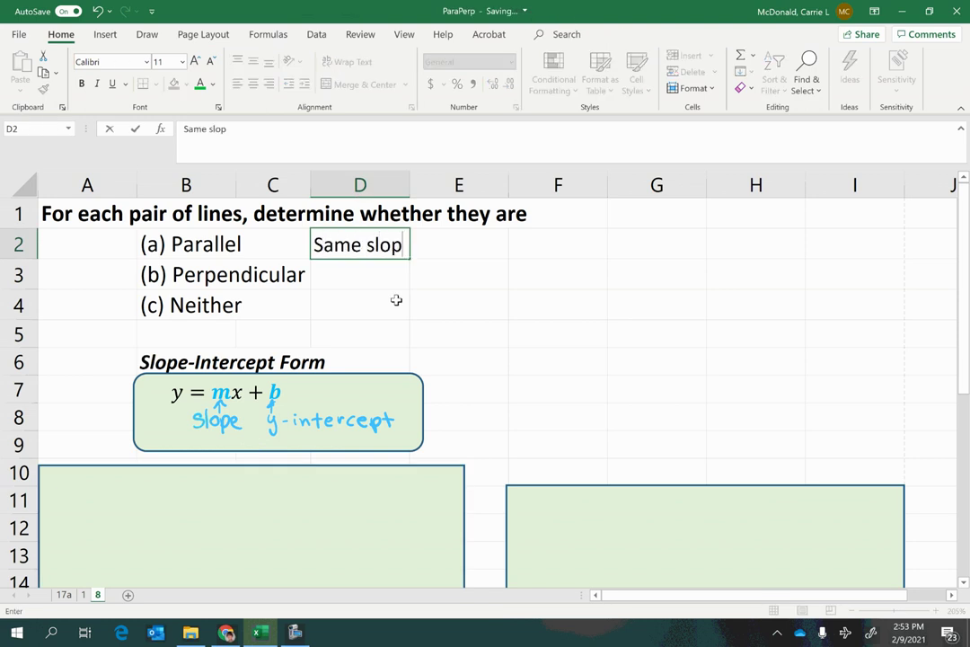
{"action": "type", "text": "e, differn"}
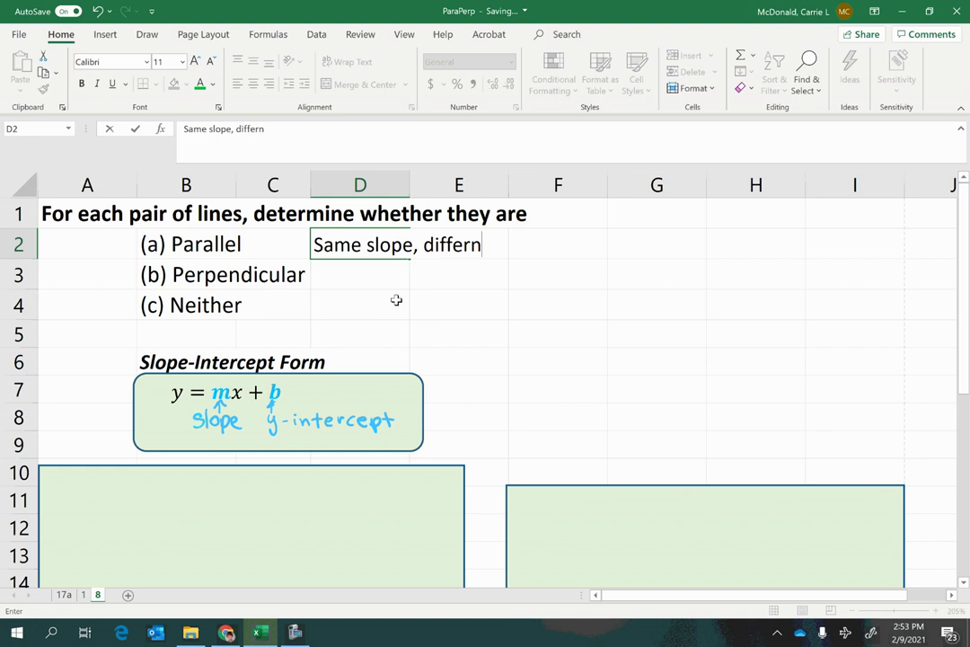
{"action": "key", "text": "BackSpace"}
{"action": "type", "text": "ent y-intec"}
{"action": "key", "text": "BackSpace"}
{"action": "type", "text": "rcep"}
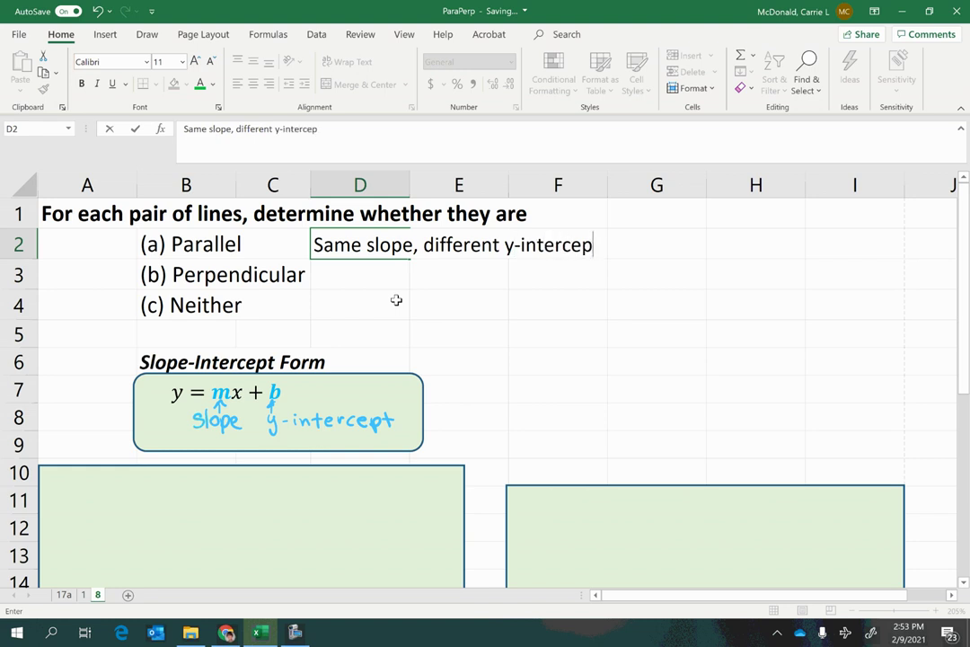
{"action": "type", "text": "ts"}
{"action": "key", "text": "Return"}
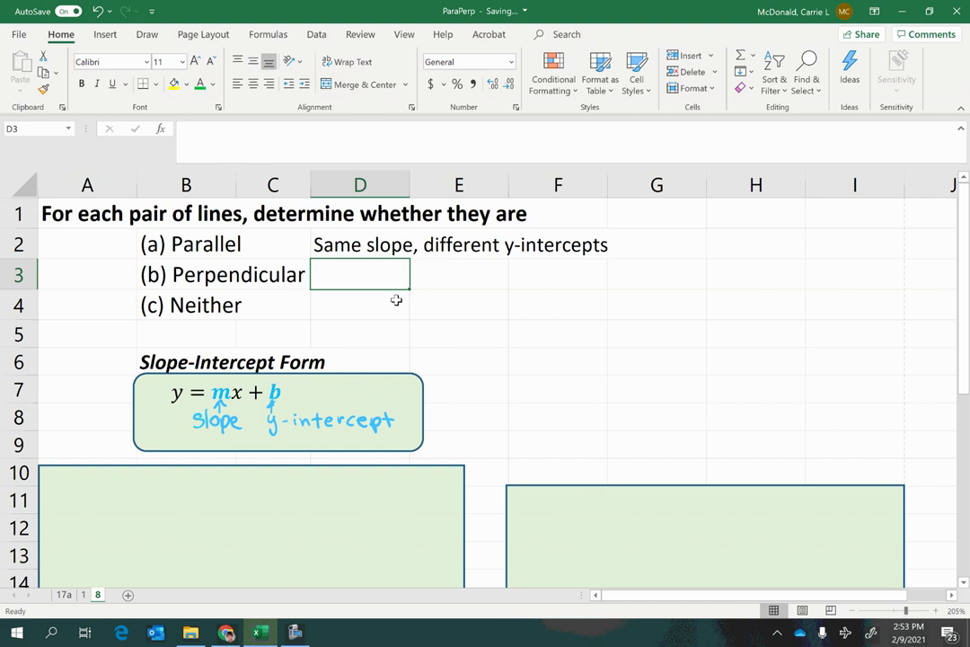
Type the perpendicular rule 'Negative reciprocal slopes, can have the same y-intercept' in D3.
{"action": "type", "text": "Negative "}
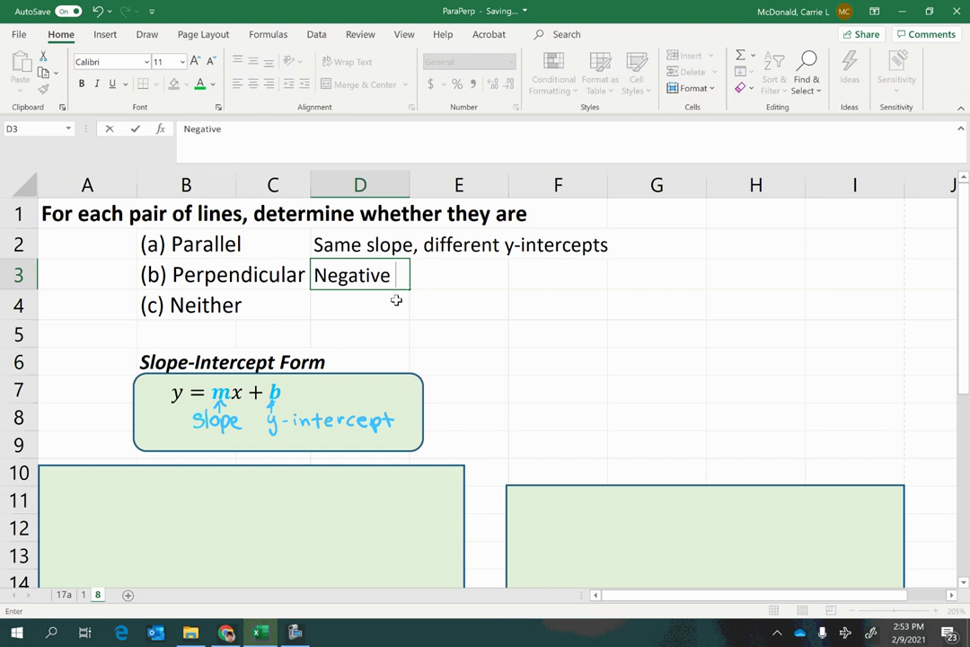
{"action": "type", "text": "recipor"}
{"action": "key", "text": "BackSpace"}
{"action": "key", "text": "BackSpace"}
{"action": "type", "text": "ro"}
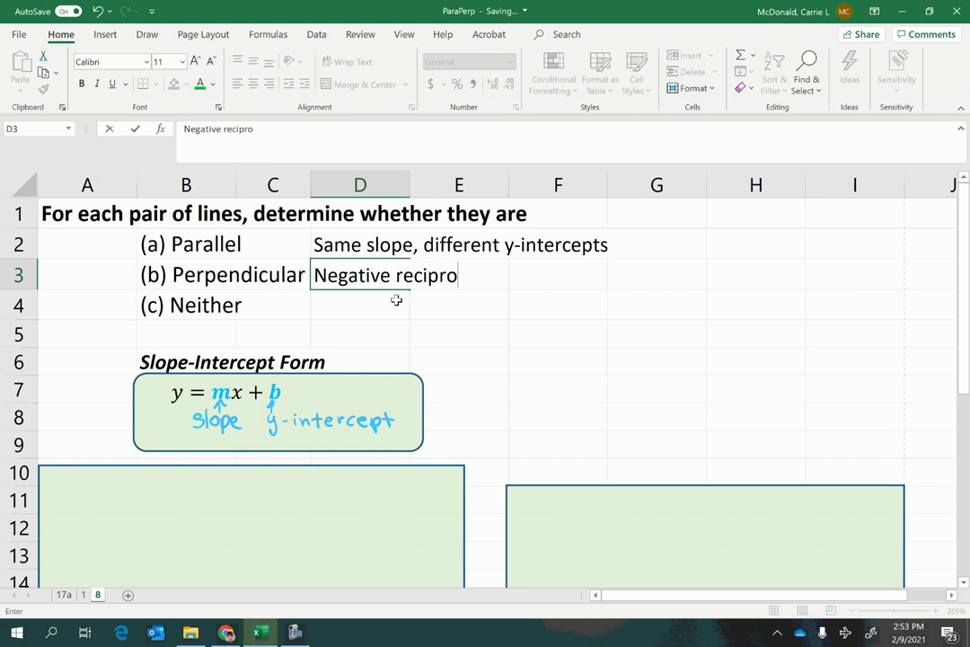
{"action": "type", "text": "cal slopes, c"}
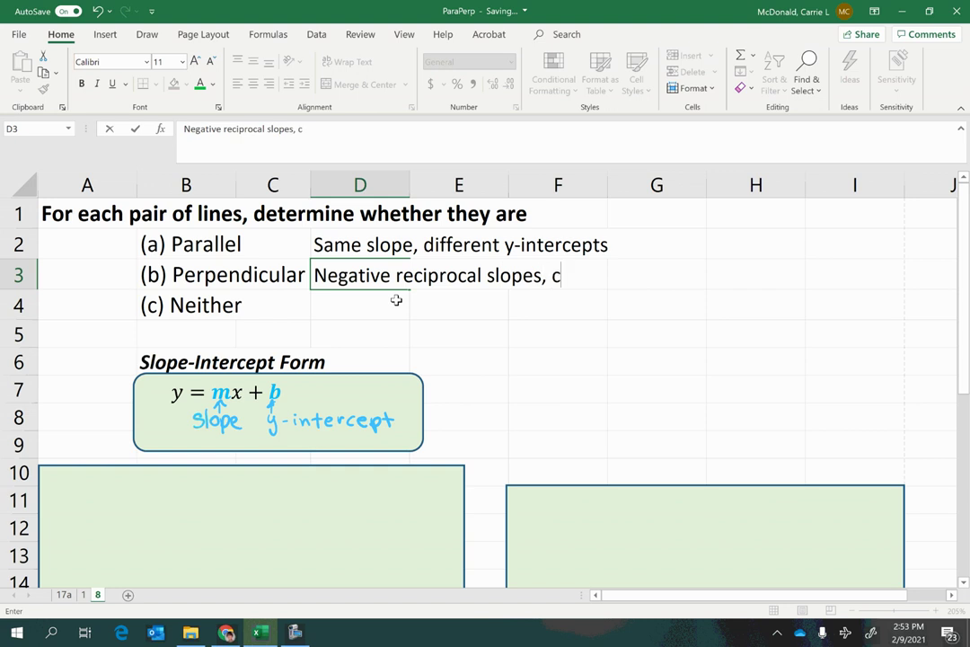
{"action": "type", "text": "an have the s"}
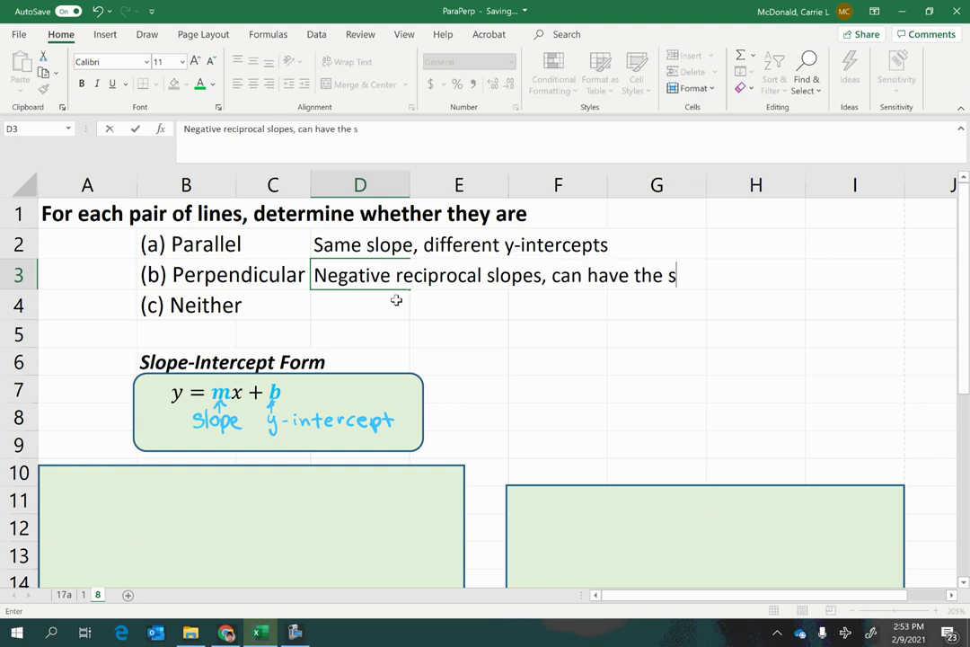
{"action": "type", "text": "ame "}
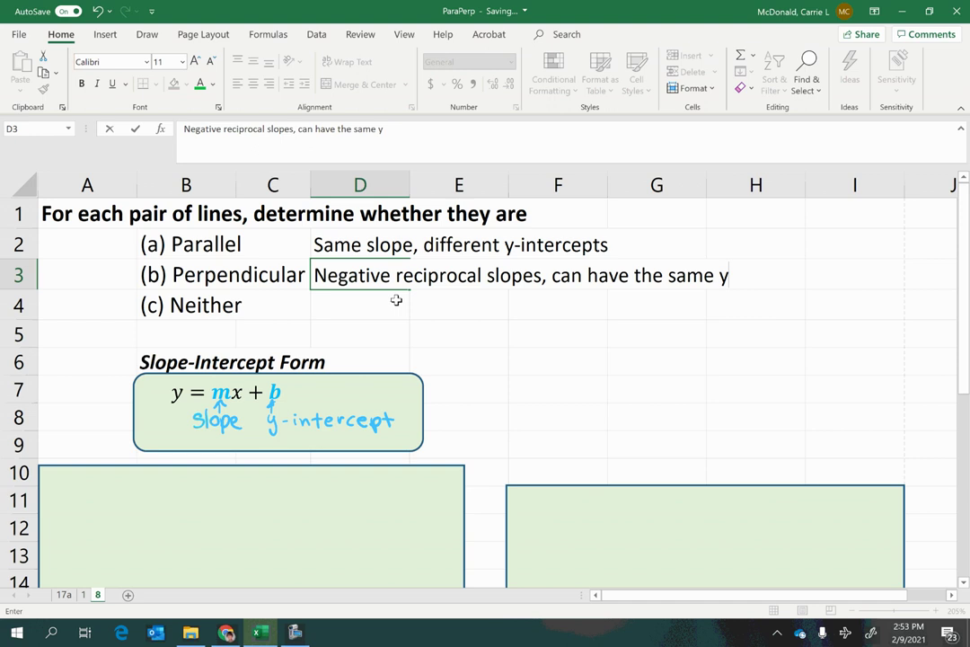
{"action": "type", "text": "y-intercept"}
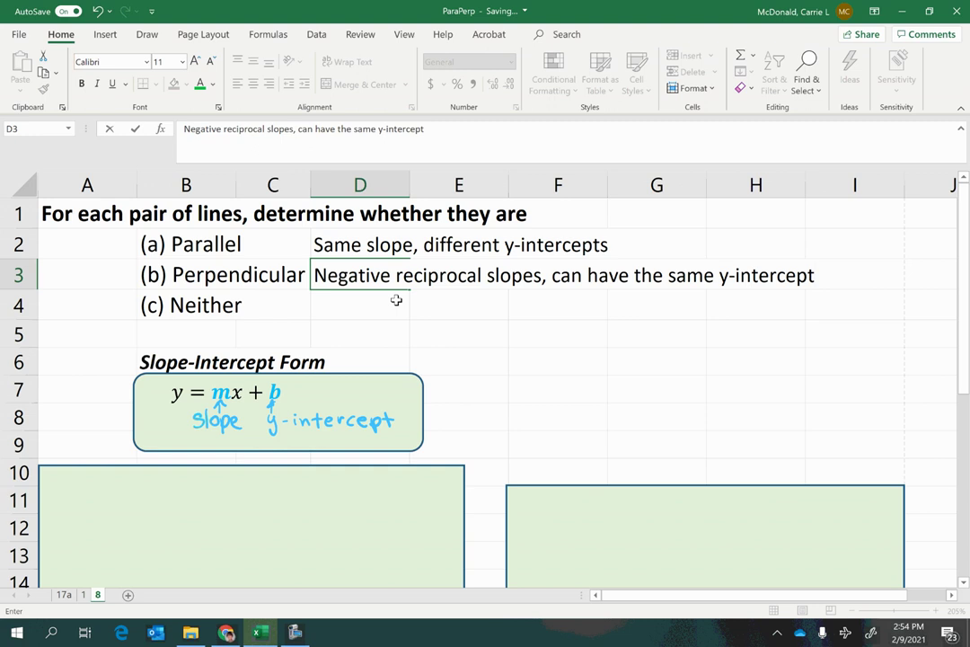
{"action": "left_click", "coordinate": [393, 304]}
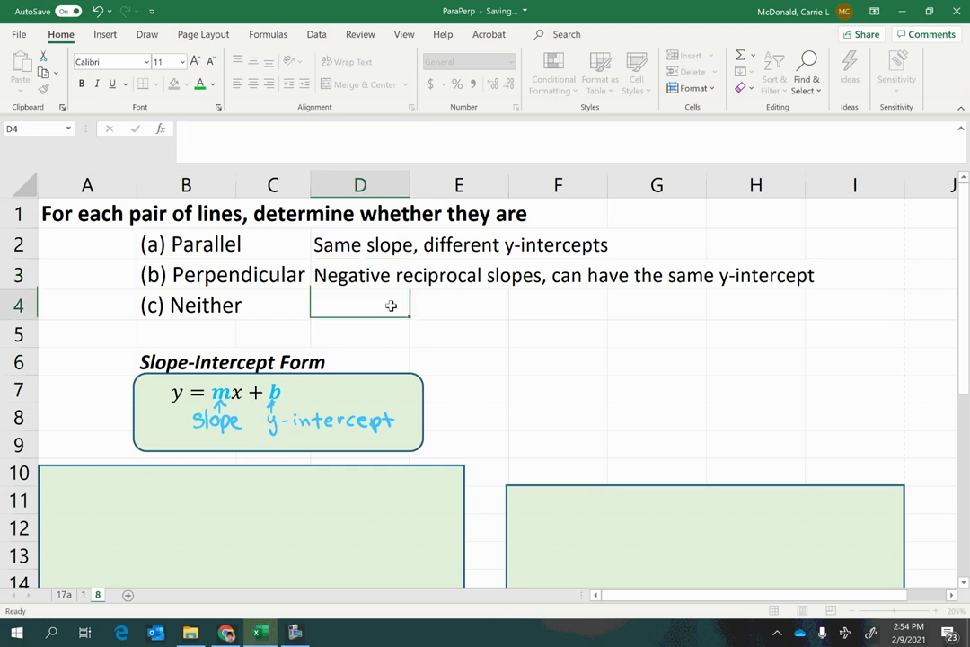
{"action": "left_click", "coordinate": [740, 275]}
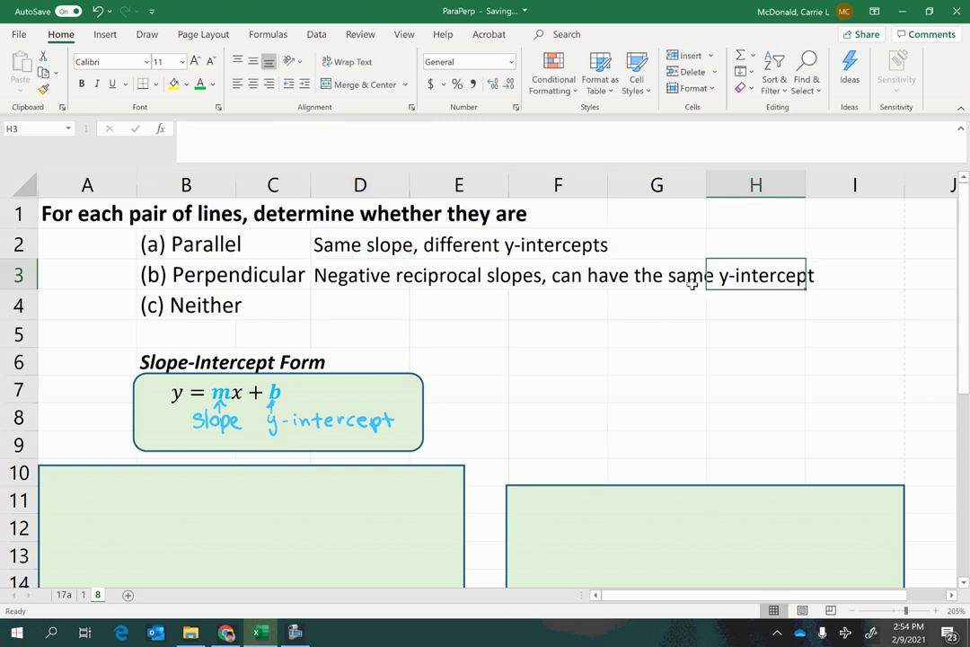
{"action": "left_click", "coordinate": [561, 279]}
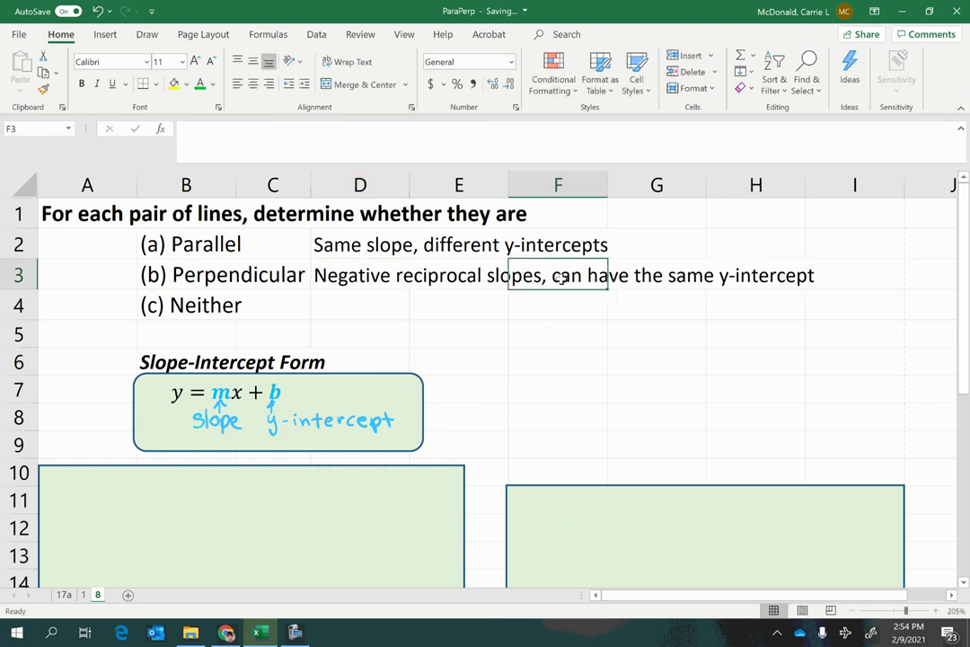
{"action": "left_click", "coordinate": [325, 306]}
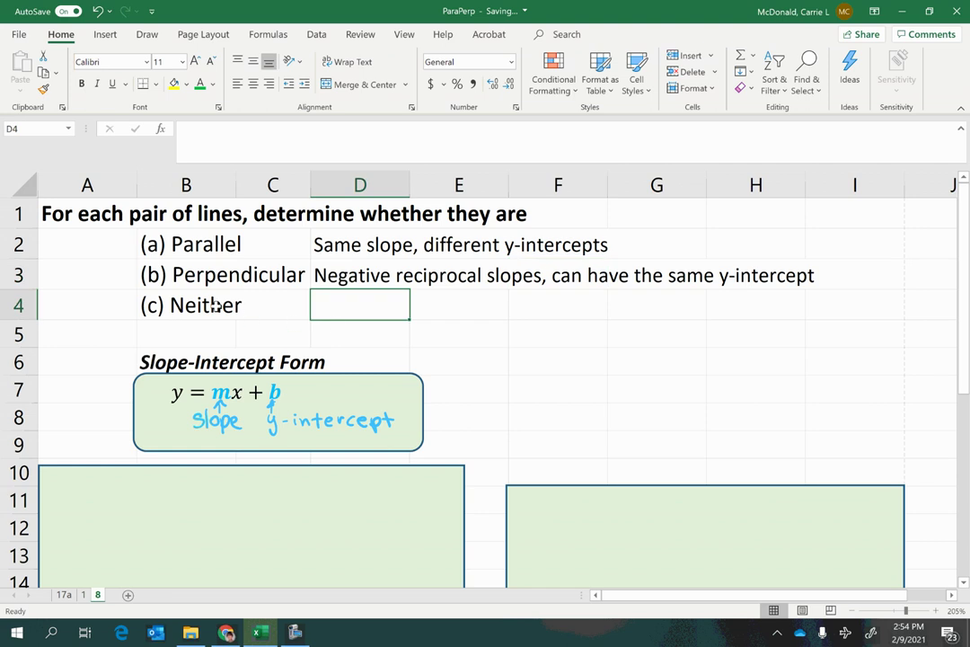
{"action": "left_click", "coordinate": [335, 242]}
{"action": "left_click", "coordinate": [337, 275]}
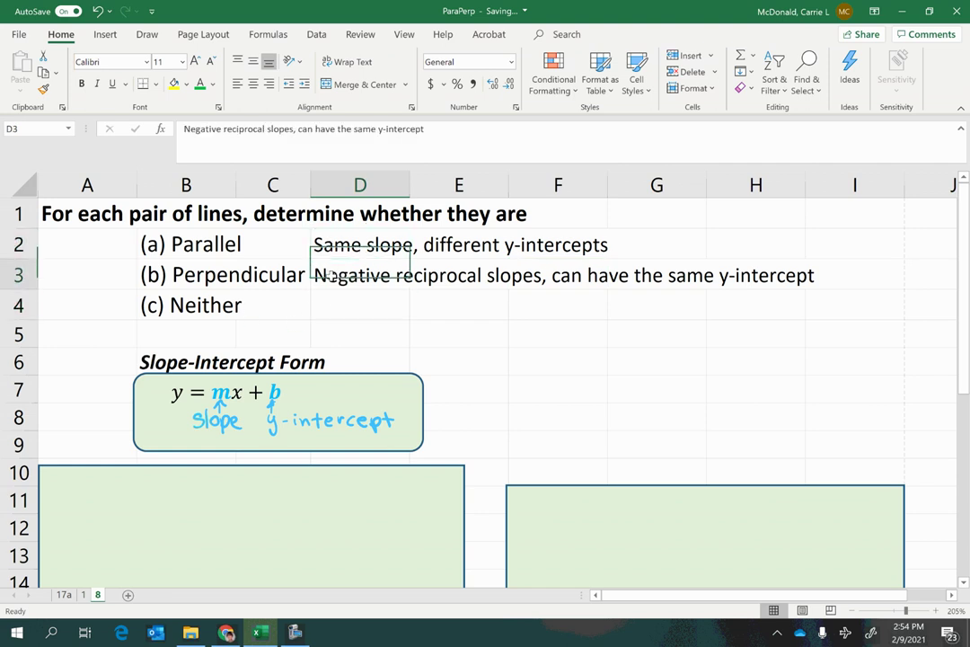
{"action": "left_click", "coordinate": [329, 318]}
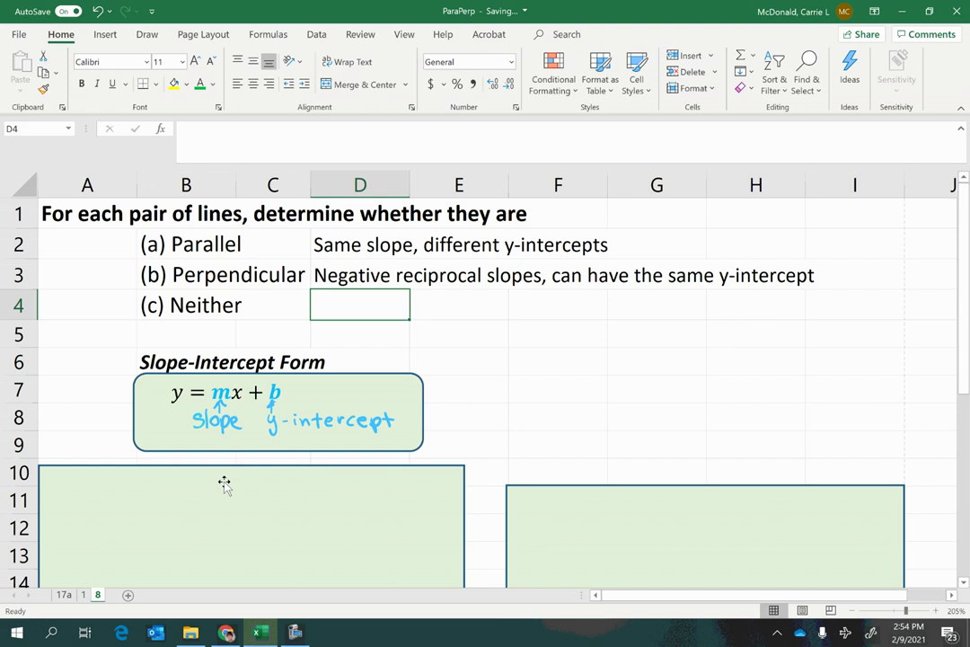
{"action": "scroll", "coordinate": [194, 505], "scroll_direction": "down", "scroll_amount": 3}
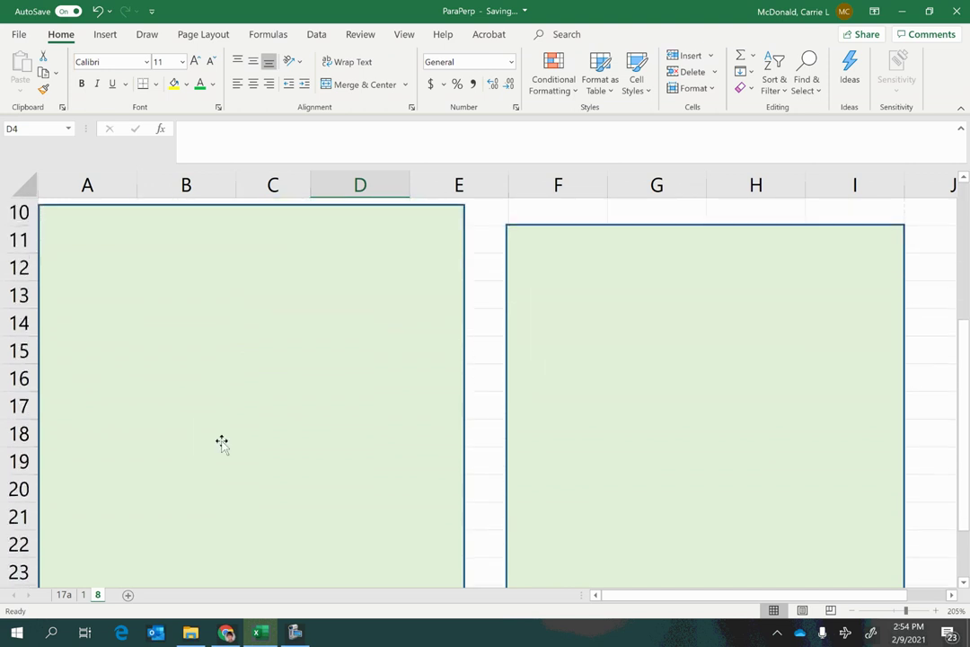
{"action": "scroll", "coordinate": [219, 440], "scroll_direction": "up", "scroll_amount": 1}
{"action": "scroll", "coordinate": [216, 437], "scroll_direction": "up", "scroll_amount": 1}
{"action": "scroll", "coordinate": [223, 336], "scroll_direction": "up", "scroll_amount": 1}
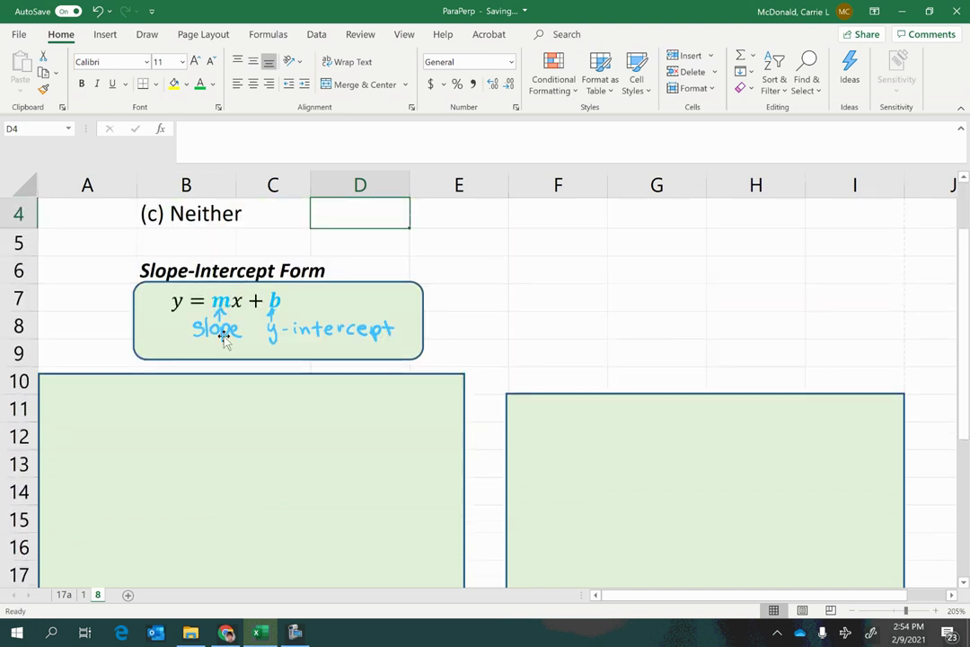
{"action": "left_click", "coordinate": [242, 404]}
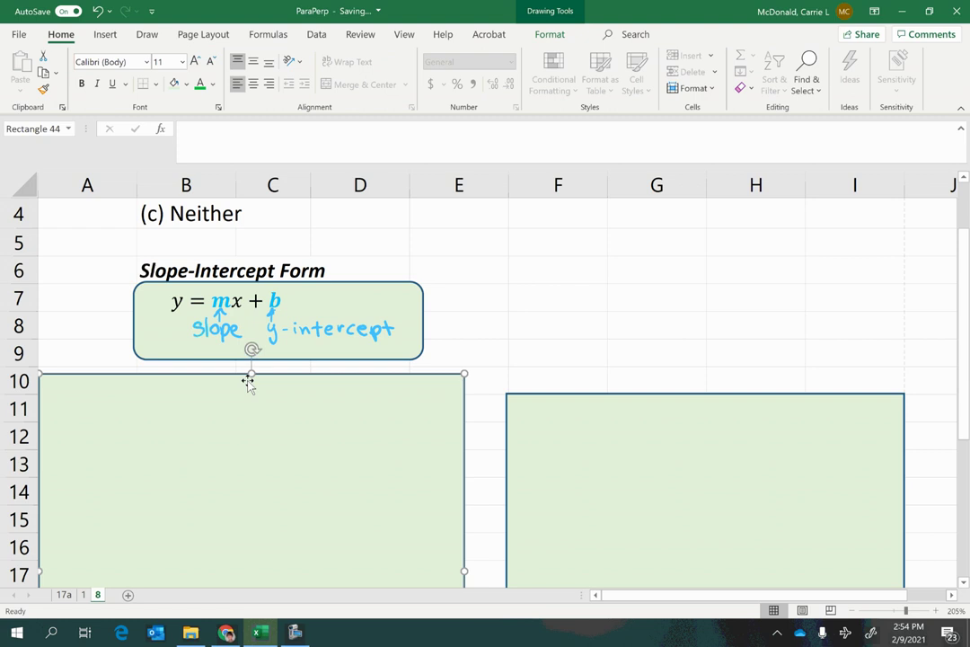
Uncover Pair 1's equations and highlight their matching slope 7 and intercepts +2 and +3.
{"action": "left_click_drag", "start_coordinate": [252, 375], "coordinate": [251, 433]}
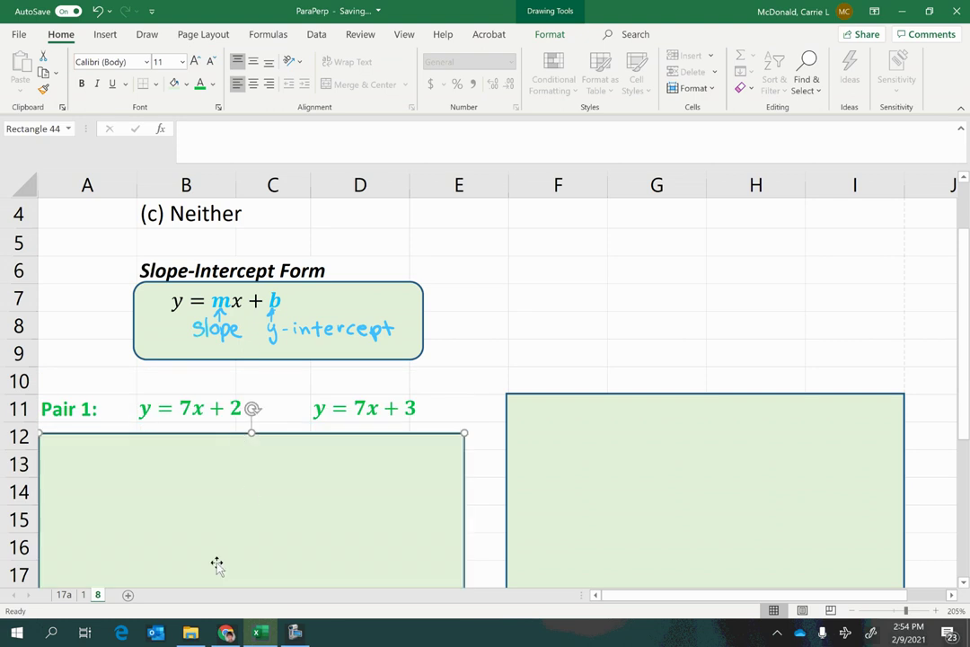
{"action": "left_click", "coordinate": [448, 346]}
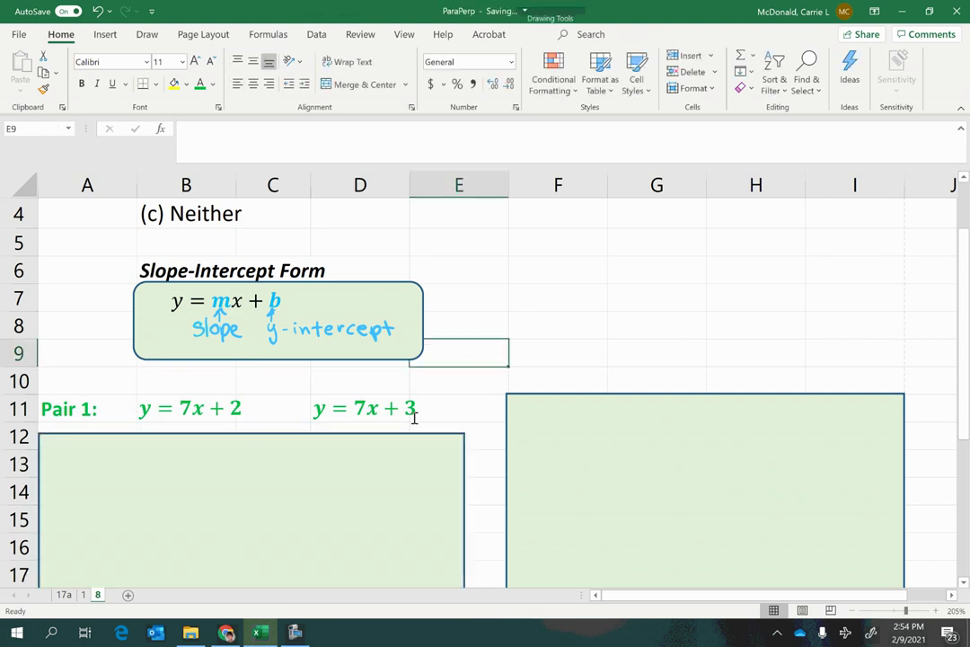
{"action": "left_click", "coordinate": [76, 413]}
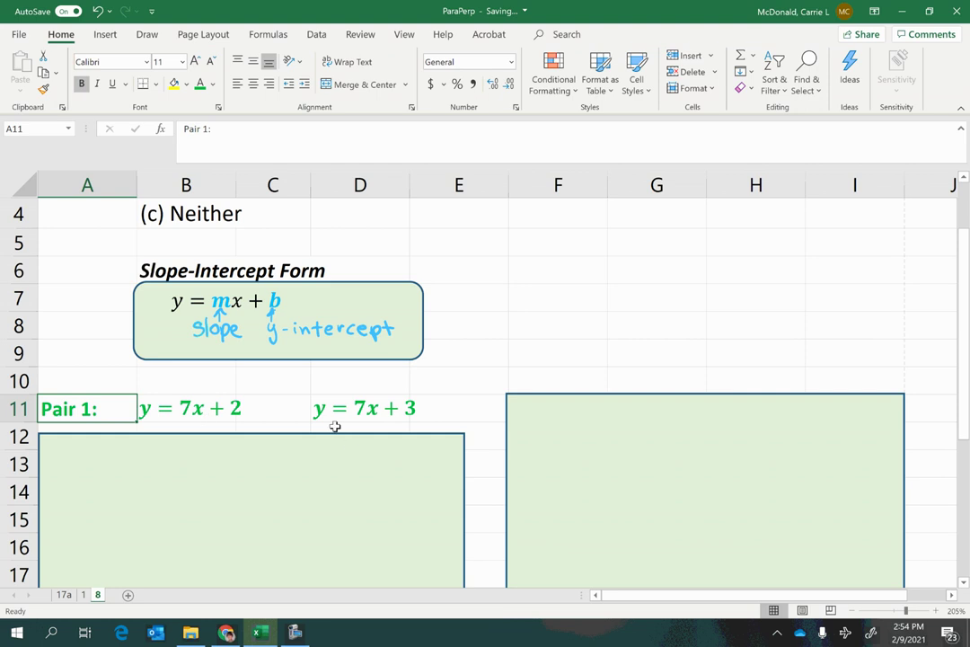
{"action": "left_click", "coordinate": [179, 407]}
{"action": "left_click_drag", "start_coordinate": [180, 408], "coordinate": [191, 408]}
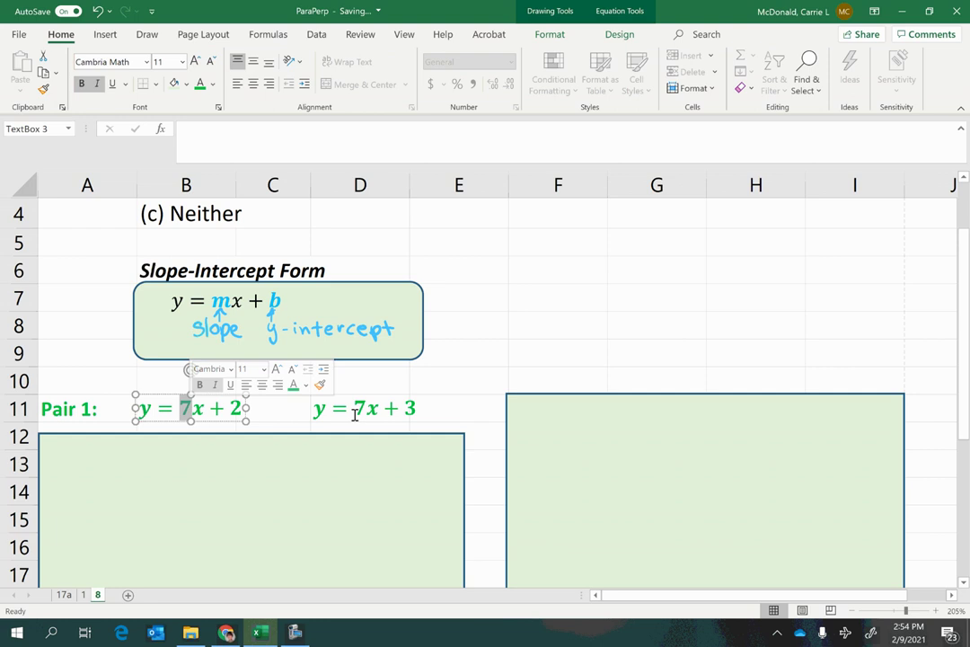
{"action": "left_click_drag", "start_coordinate": [355, 410], "coordinate": [367, 409]}
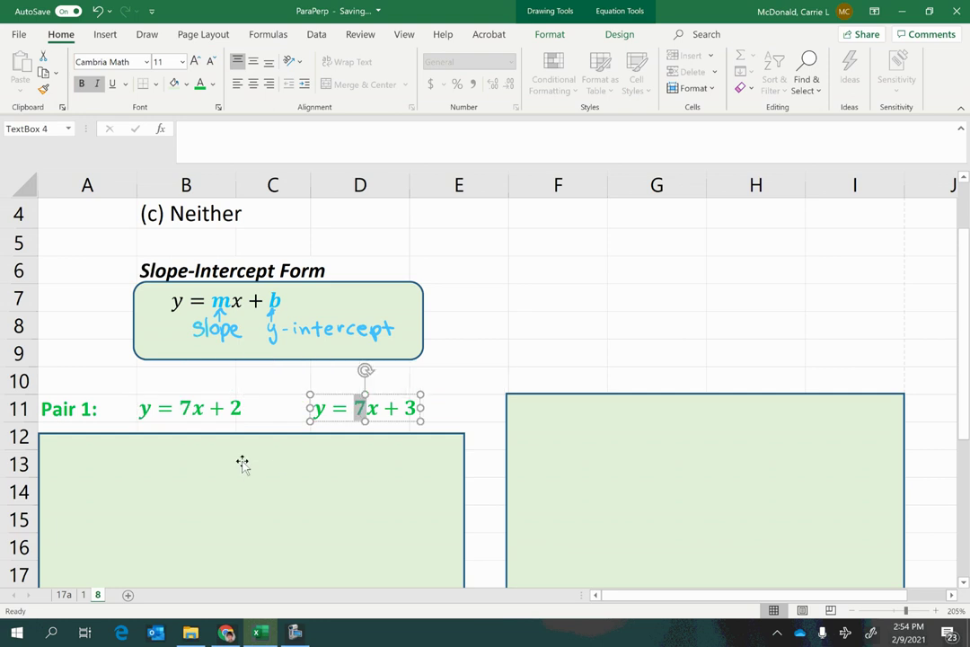
{"action": "left_click_drag", "start_coordinate": [210, 408], "coordinate": [242, 407]}
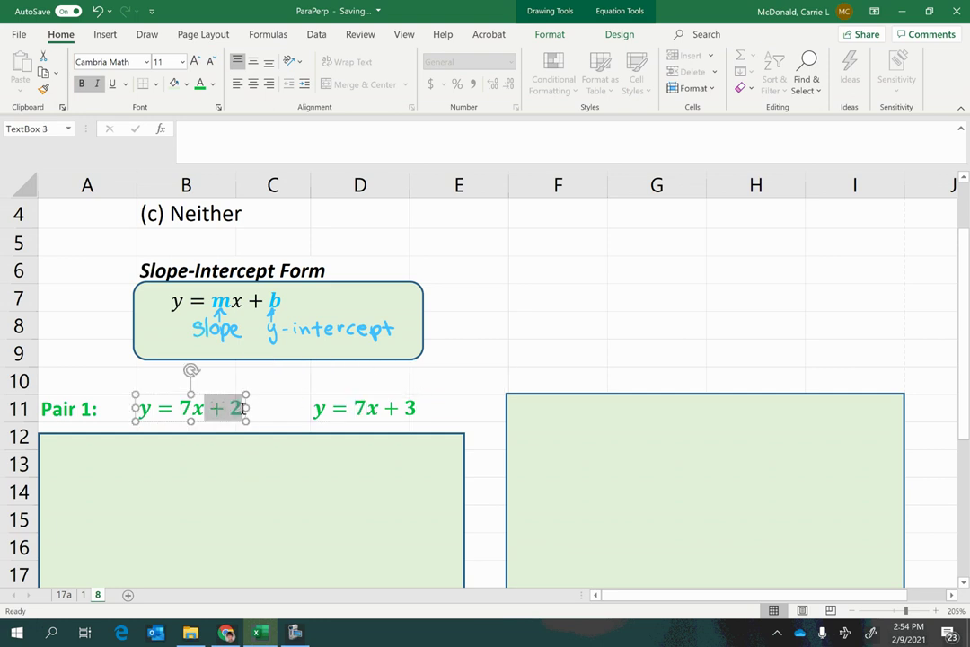
{"action": "left_click_drag", "start_coordinate": [381, 408], "coordinate": [401, 411]}
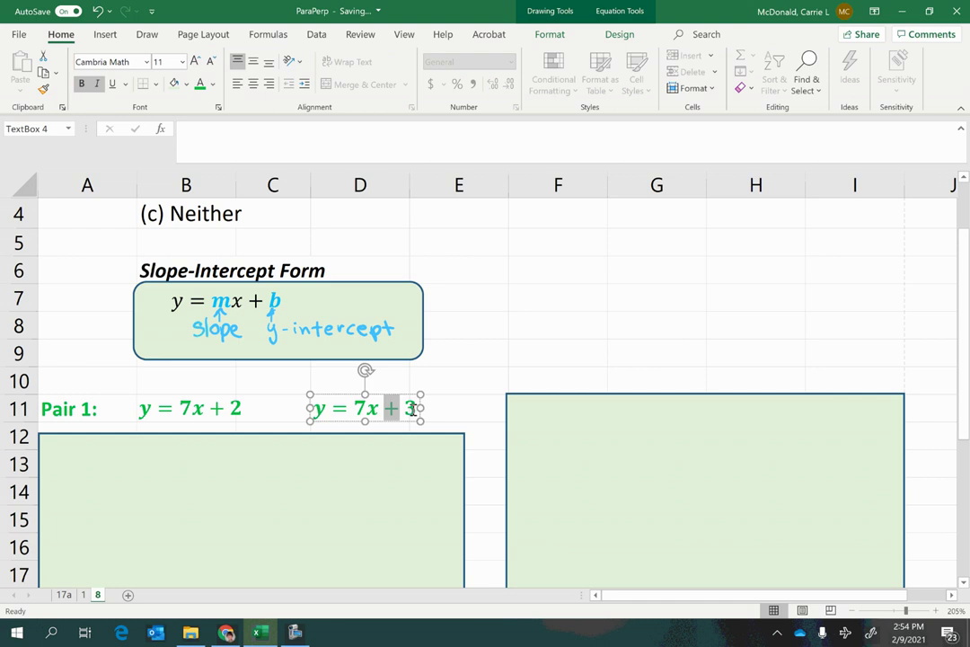
Move the right green cover down to reveal Pair 1's Parallel answer.
{"action": "left_click", "coordinate": [715, 448]}
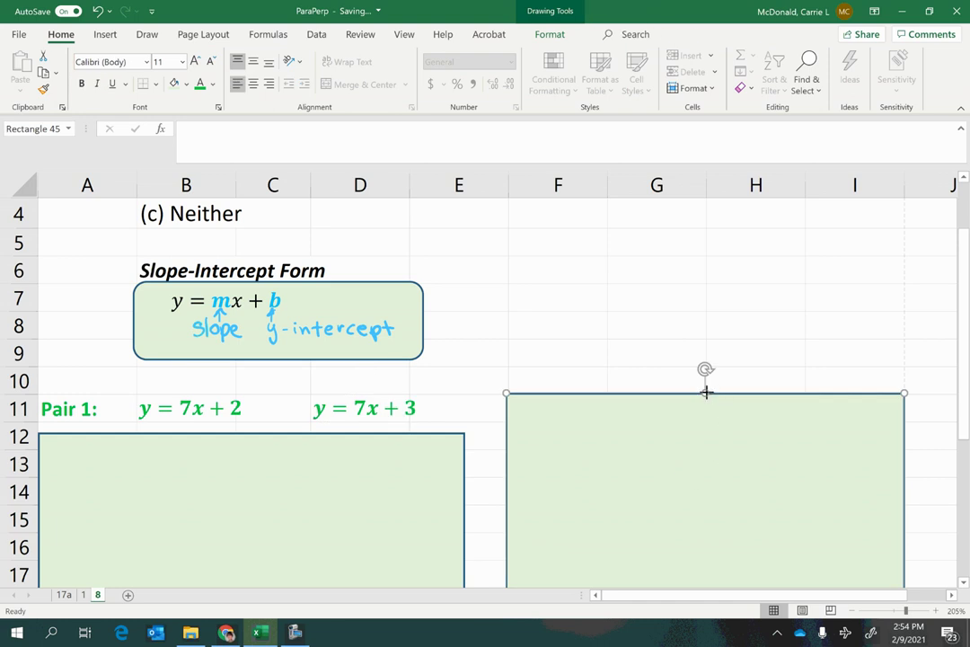
{"action": "left_click_drag", "start_coordinate": [706, 392], "coordinate": [711, 472]}
{"action": "left_click", "coordinate": [918, 415]}
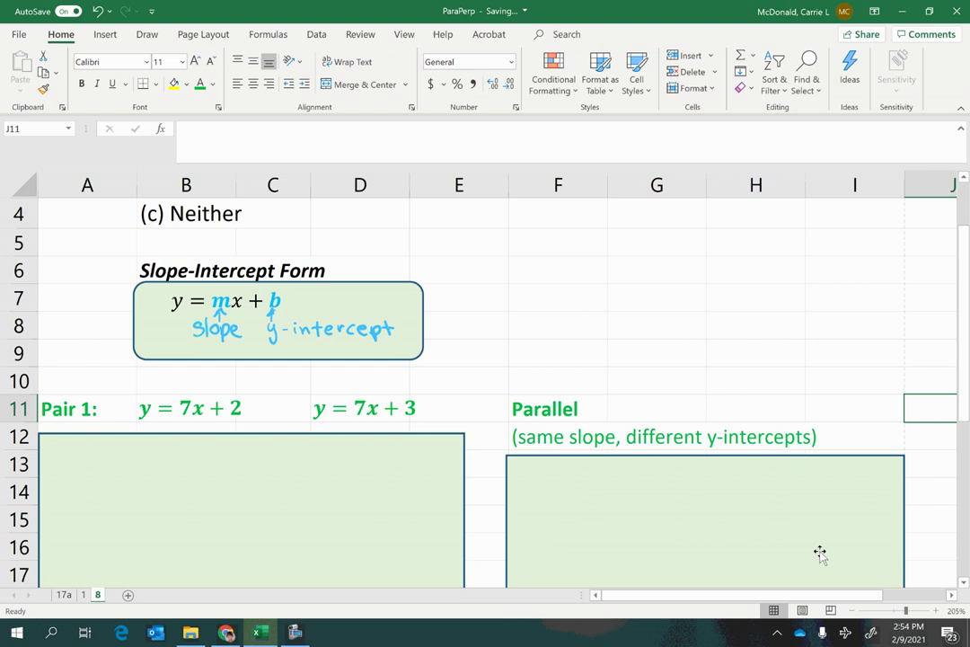
Move the left cover down to uncover the Pair 2 equations, both y = 7x + 2.
{"action": "scroll", "coordinate": [218, 505], "scroll_direction": "down", "scroll_amount": 2}
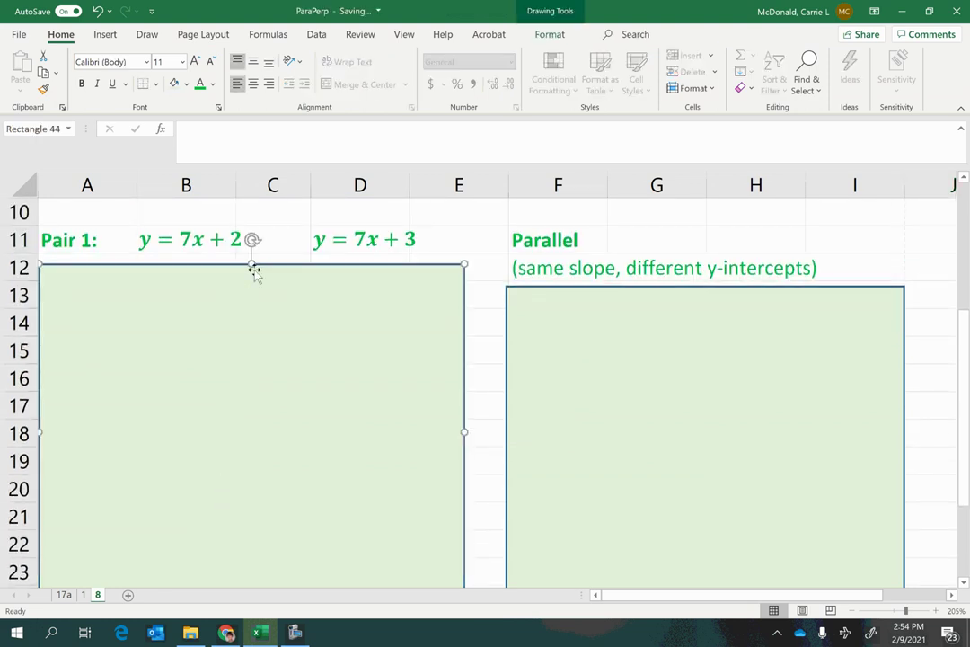
{"action": "left_click_drag", "start_coordinate": [254, 271], "coordinate": [259, 357]}
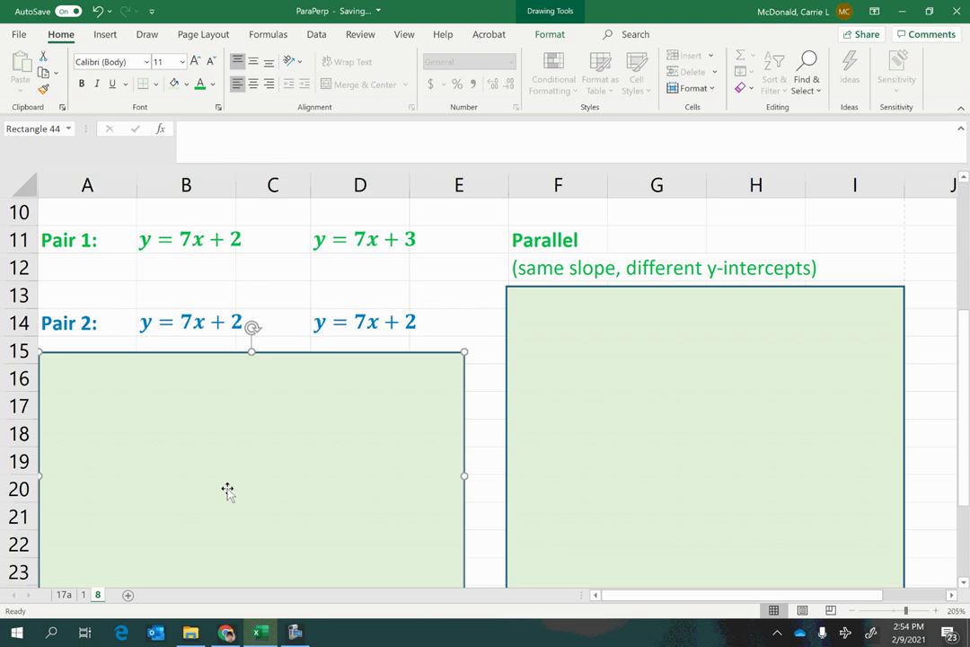
{"action": "left_click", "coordinate": [90, 326]}
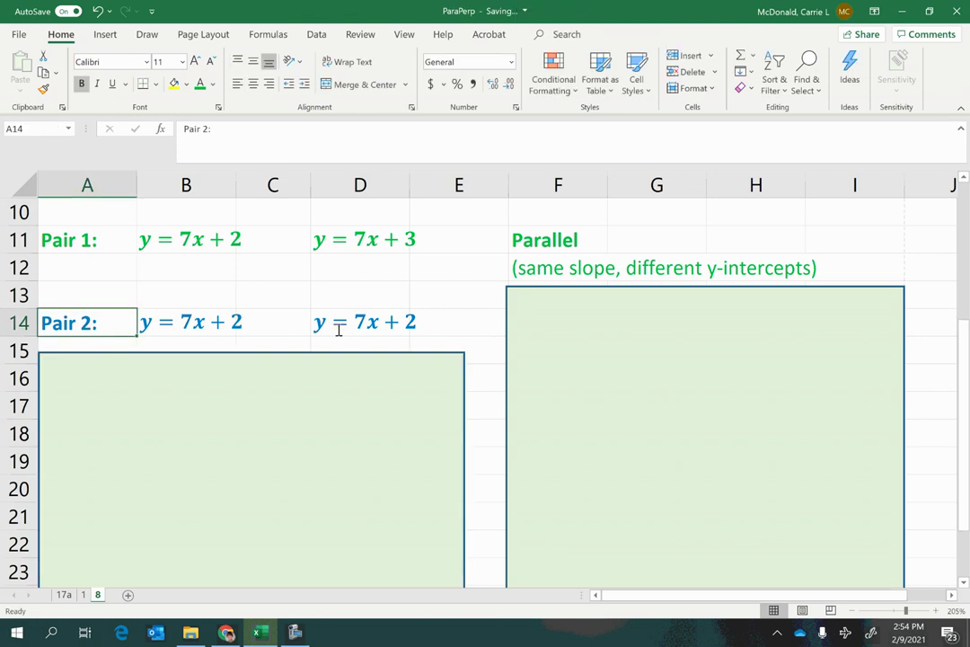
{"action": "left_click", "coordinate": [422, 329]}
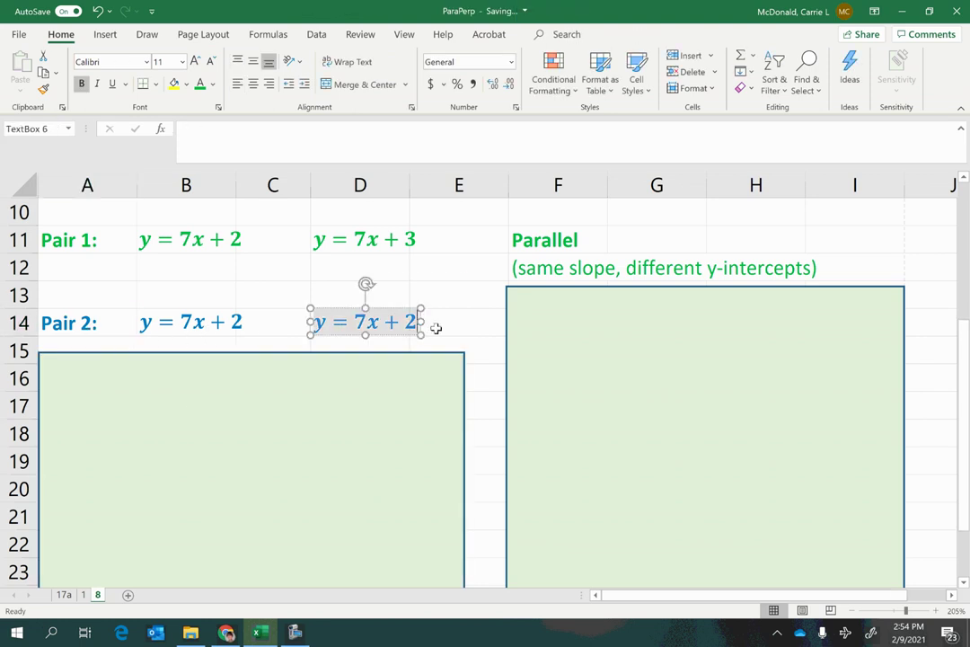
{"action": "left_click", "coordinate": [183, 321]}
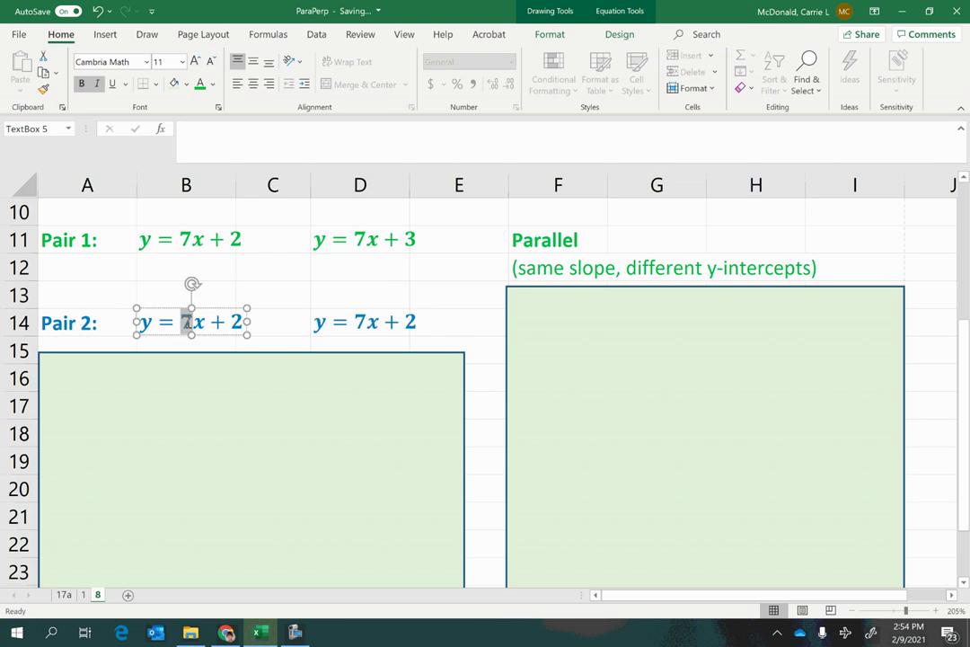
{"action": "left_click", "coordinate": [358, 322]}
{"action": "left_click_drag", "start_coordinate": [357, 322], "coordinate": [365, 325]}
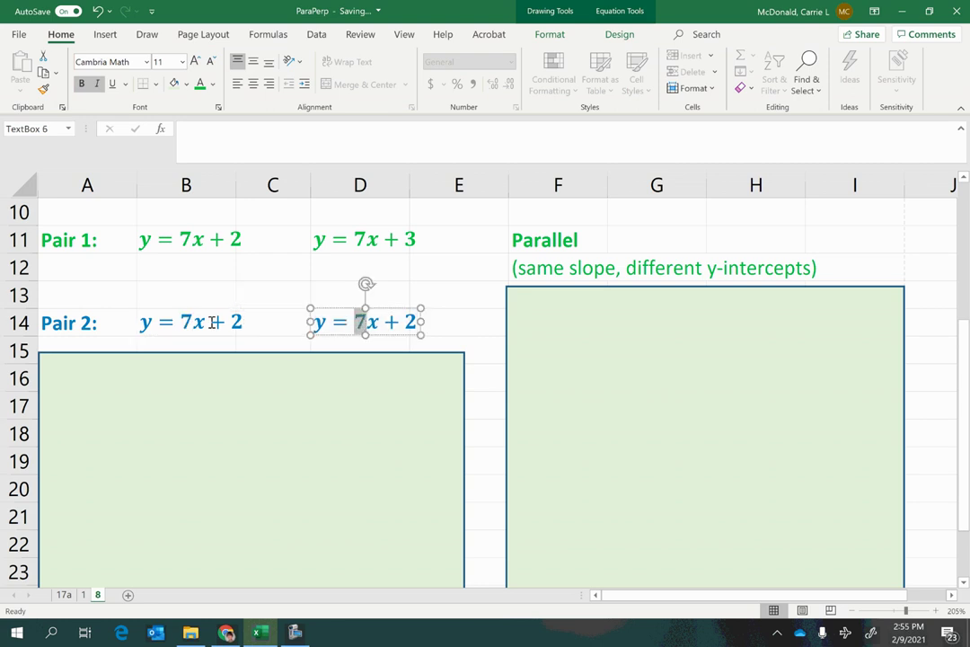
{"action": "left_click_drag", "start_coordinate": [213, 322], "coordinate": [244, 321]}
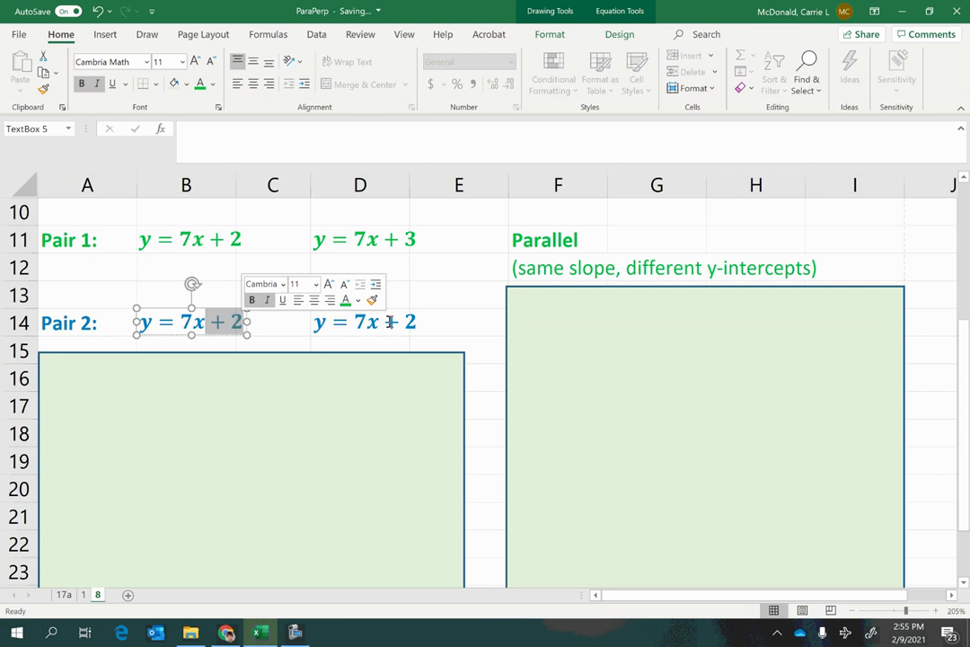
{"action": "left_click_drag", "start_coordinate": [381, 322], "coordinate": [418, 321]}
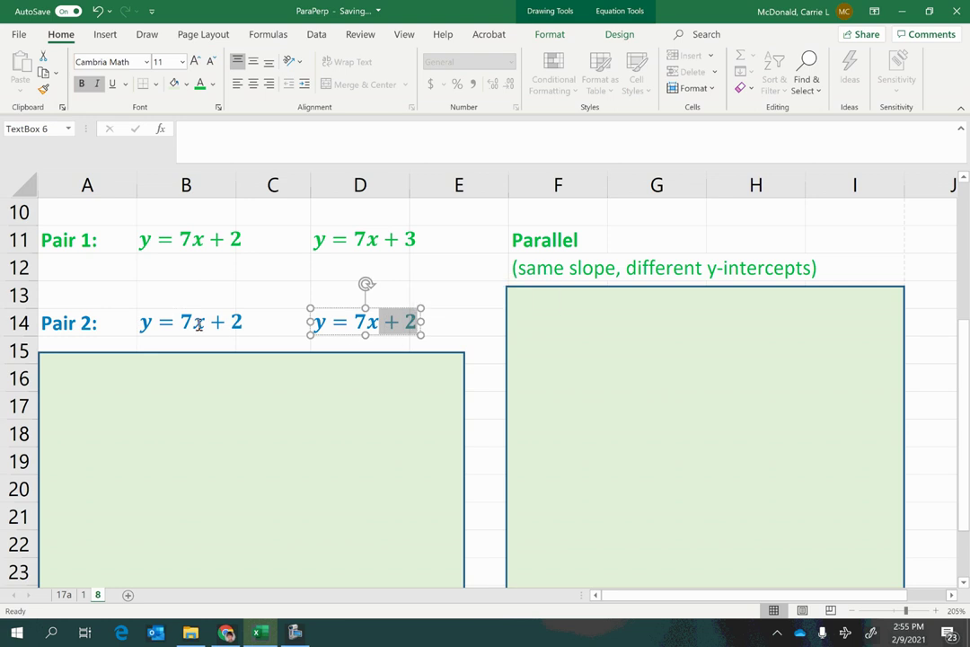
{"action": "key", "text": "ctrl+z"}
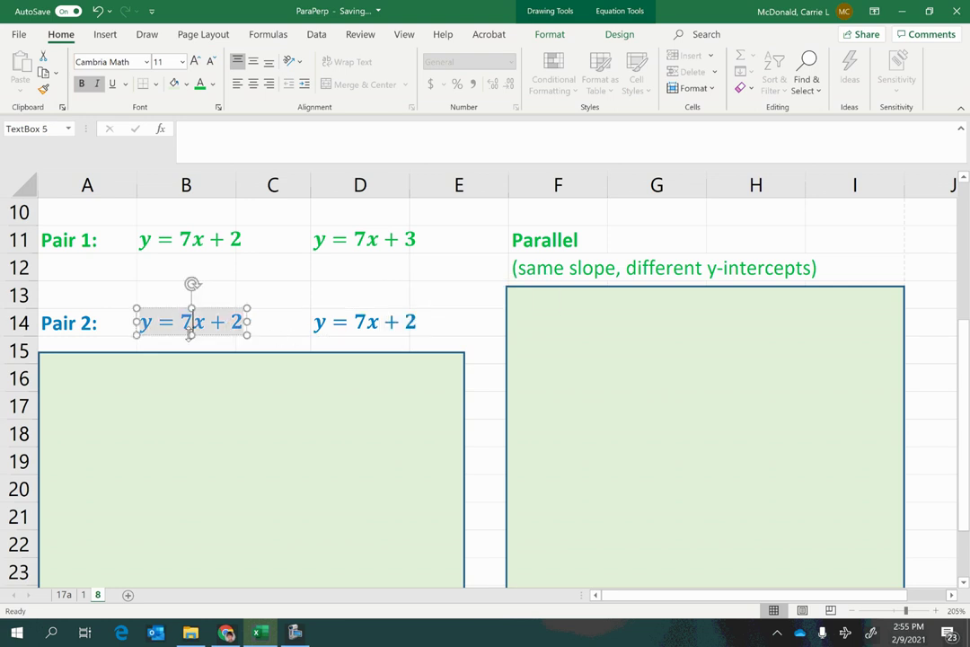
{"action": "left_click", "coordinate": [711, 404]}
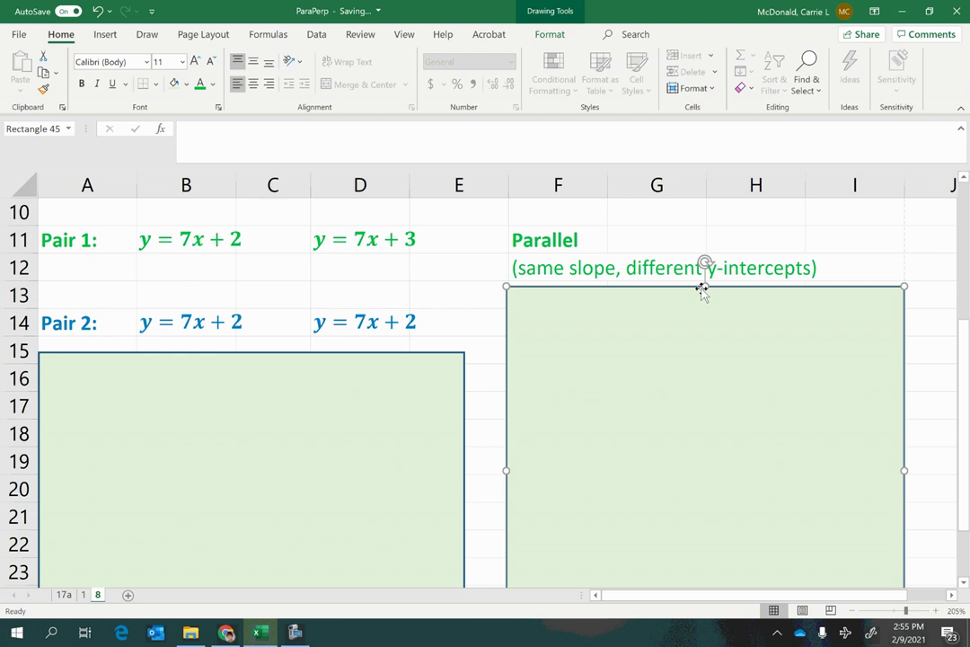
Lower the right cover from row 13 to row 16 to show Pair 2's answer, Neither (same line).
{"action": "left_click_drag", "start_coordinate": [706, 287], "coordinate": [705, 382]}
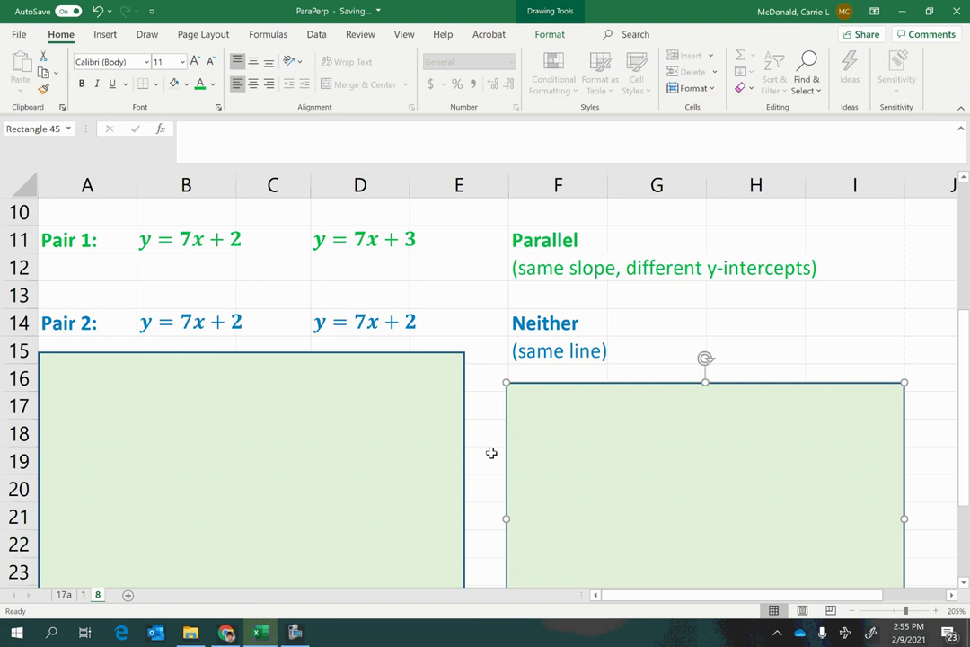
{"action": "left_click", "coordinate": [341, 436]}
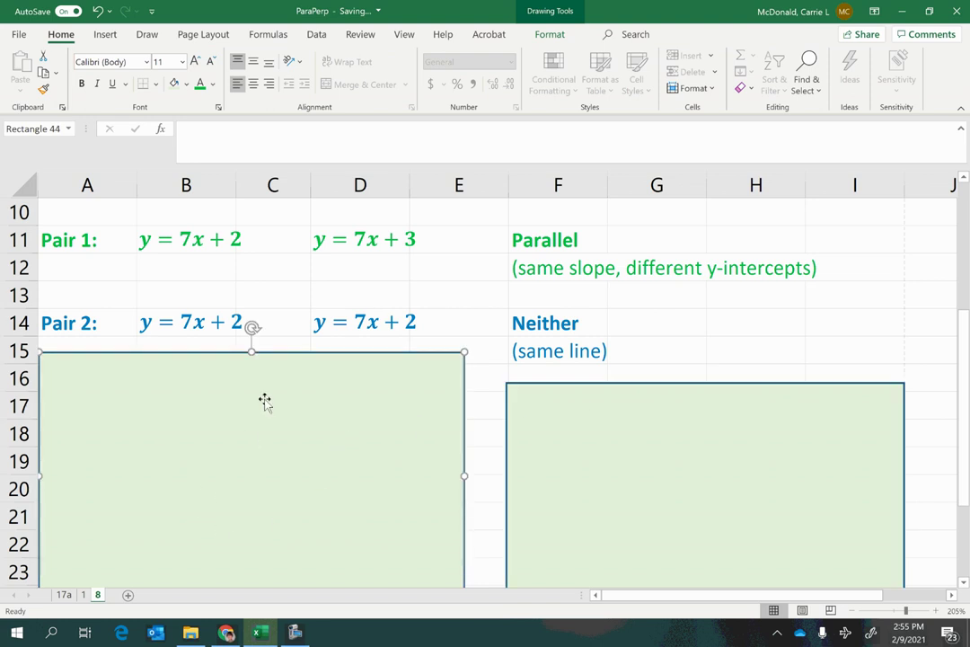
{"action": "left_click_drag", "start_coordinate": [234, 368], "coordinate": [224, 465]}
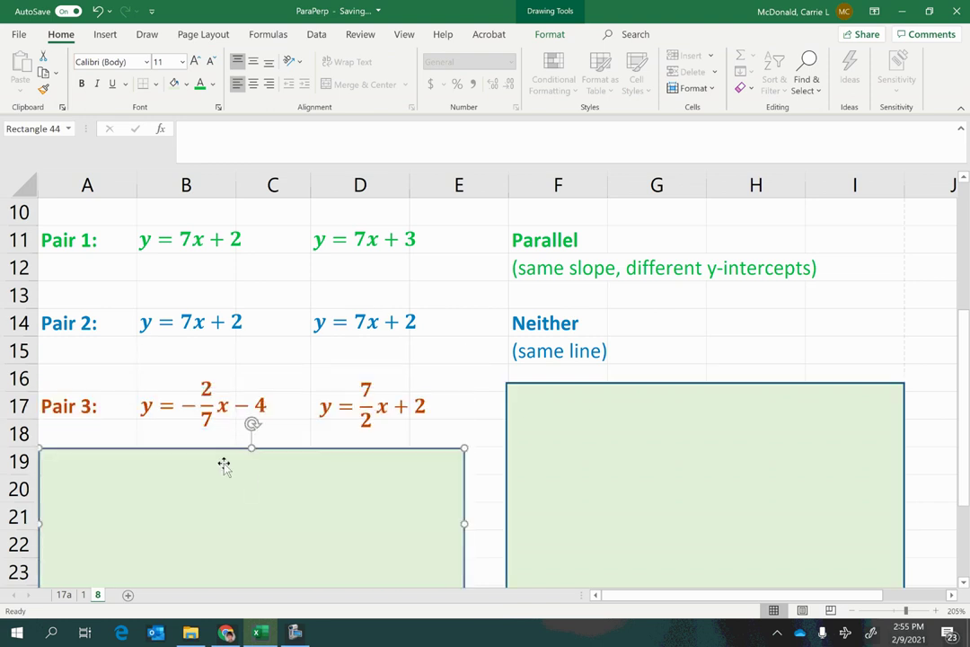
{"action": "left_click", "coordinate": [90, 408]}
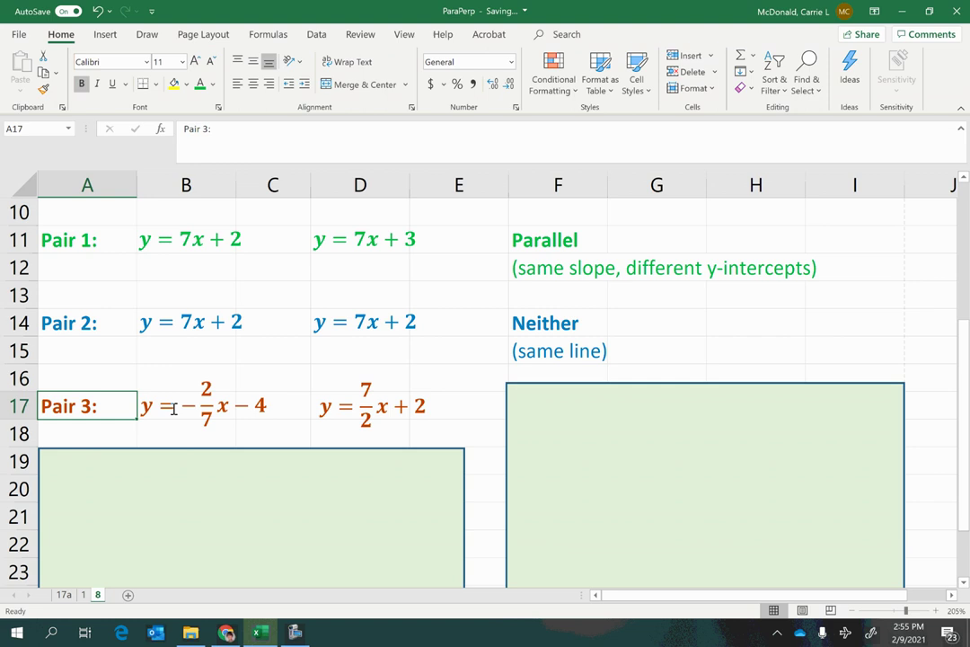
{"action": "left_click", "coordinate": [206, 430]}
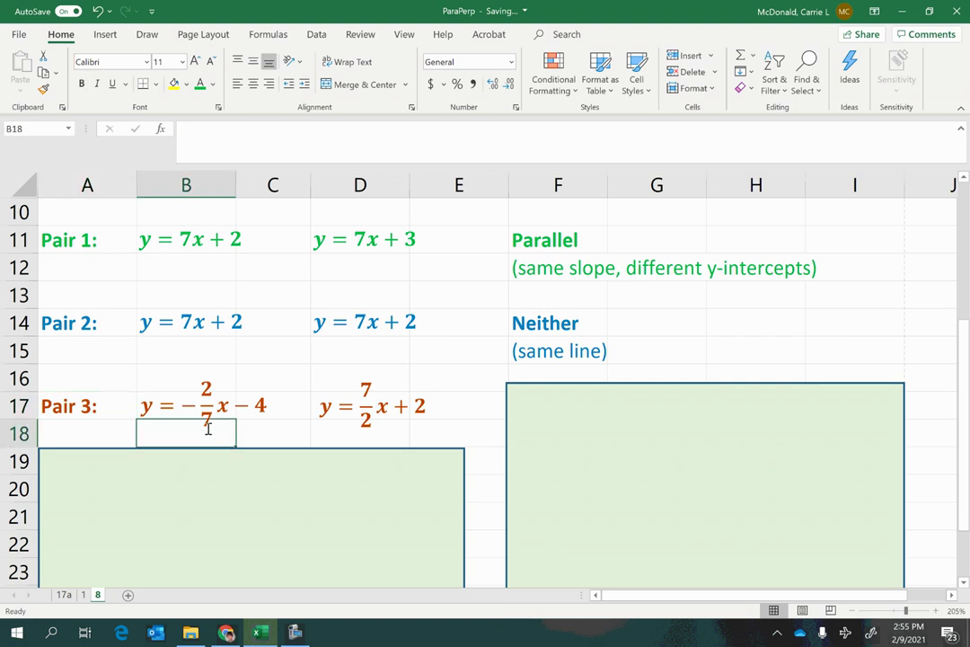
{"action": "left_click", "coordinate": [222, 415]}
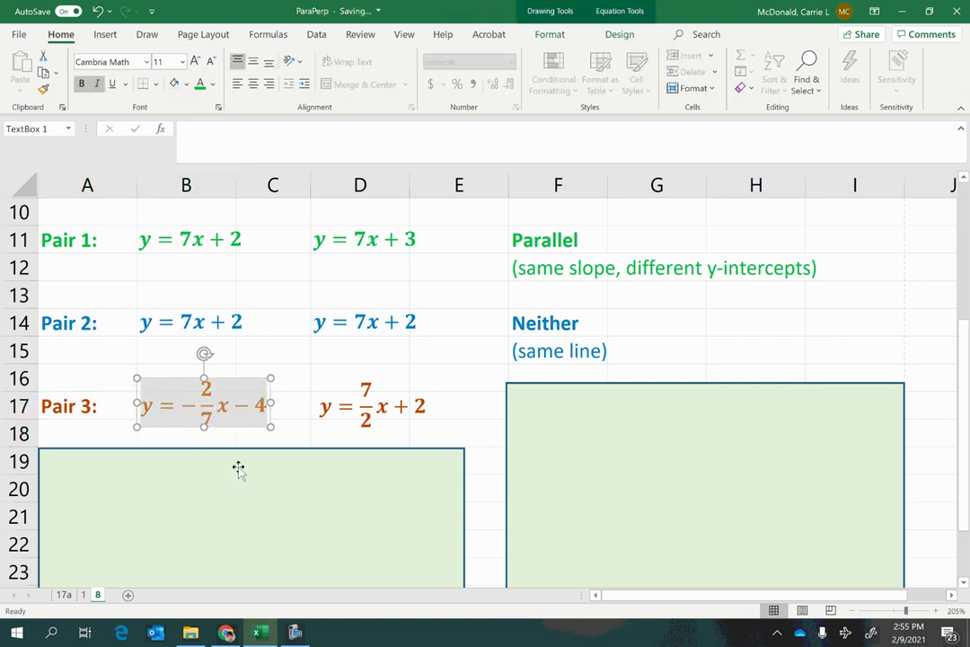
{"action": "left_click", "coordinate": [354, 422]}
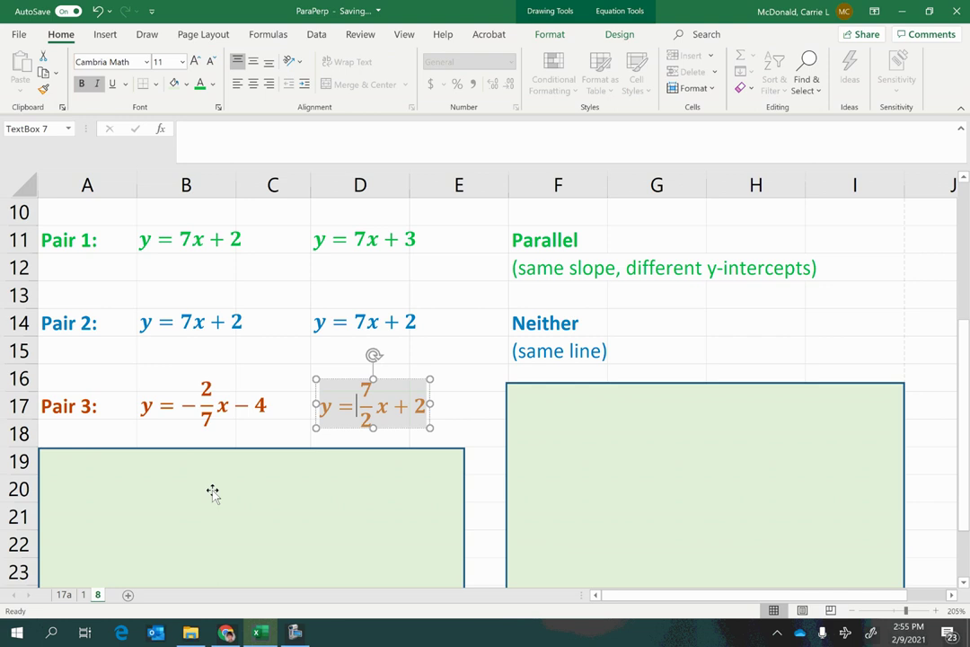
{"action": "left_click", "coordinate": [181, 409]}
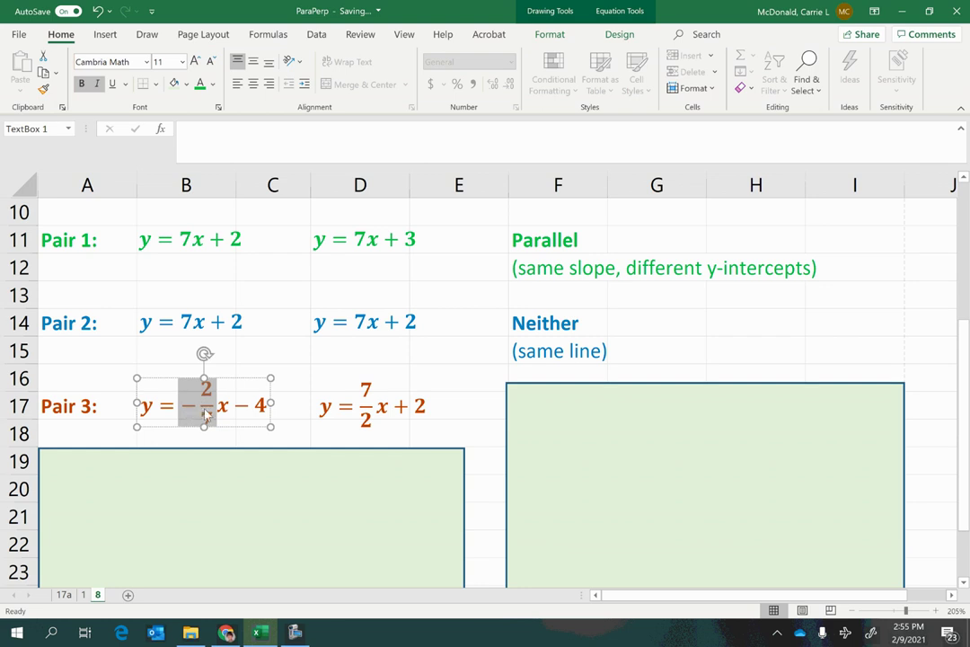
{"action": "left_click", "coordinate": [358, 404]}
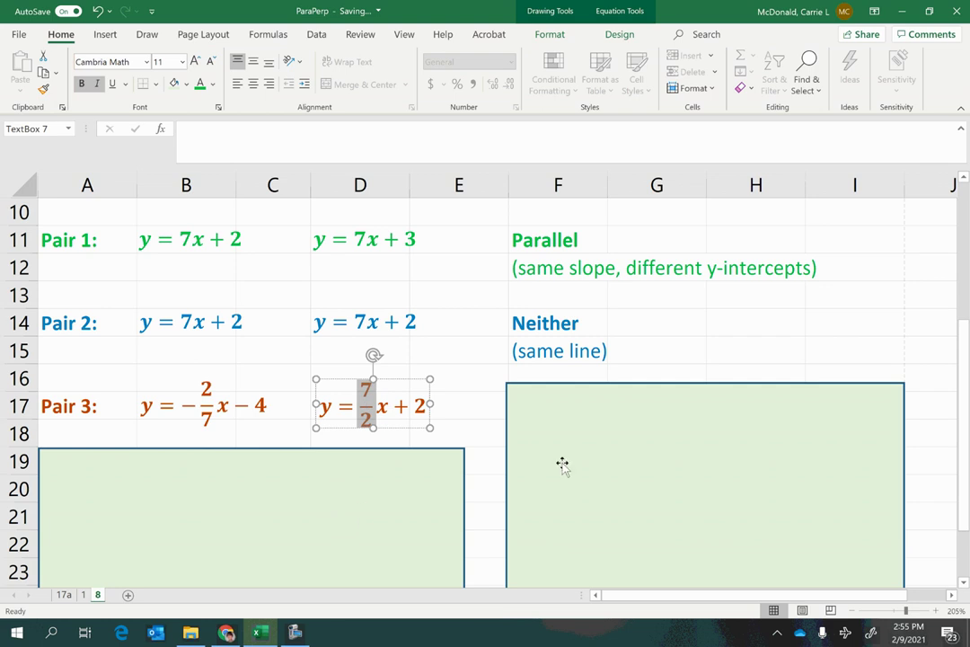
{"action": "left_click", "coordinate": [696, 396]}
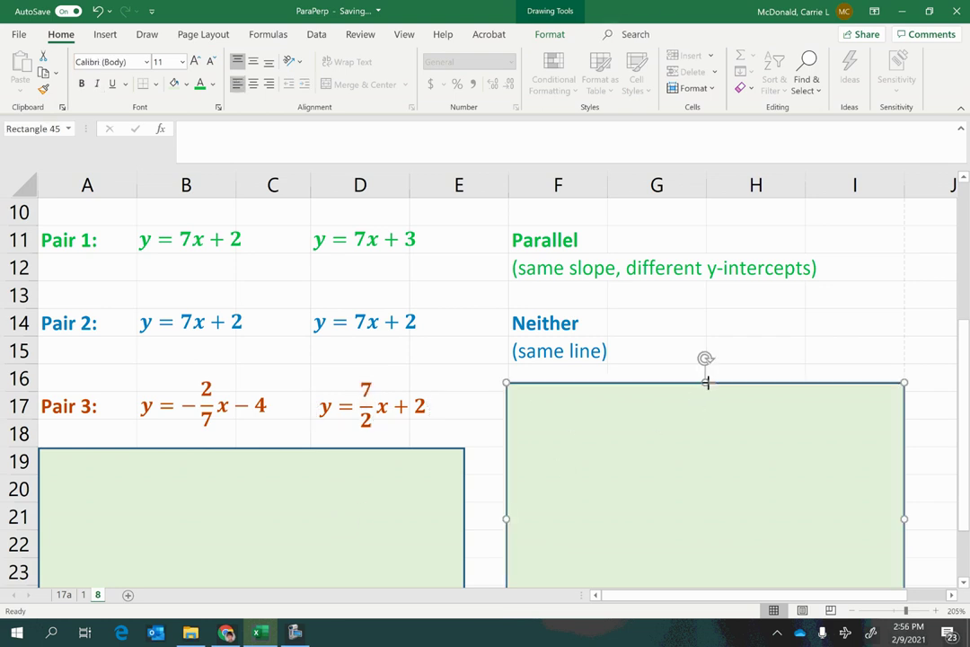
Reveal Pair 3's Perpendicular answer and uncover Pair 4's equations y = 2/7x − 4 and y = 7/2x + 2.
{"action": "left_click_drag", "start_coordinate": [706, 382], "coordinate": [706, 454]}
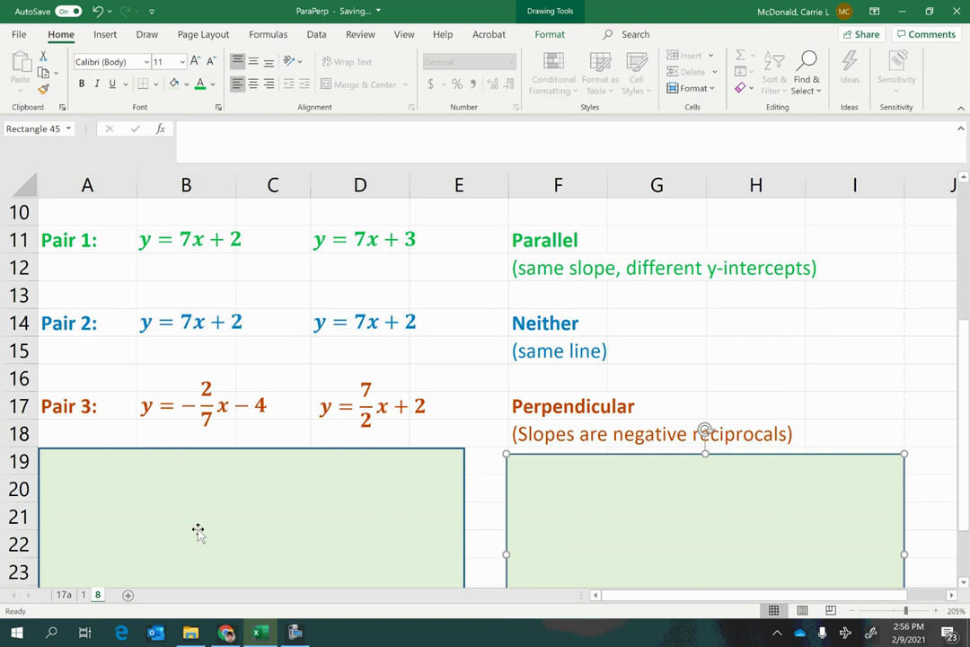
{"action": "scroll", "coordinate": [198, 532], "scroll_direction": "down", "scroll_amount": 2}
{"action": "left_click_drag", "start_coordinate": [226, 322], "coordinate": [223, 408]}
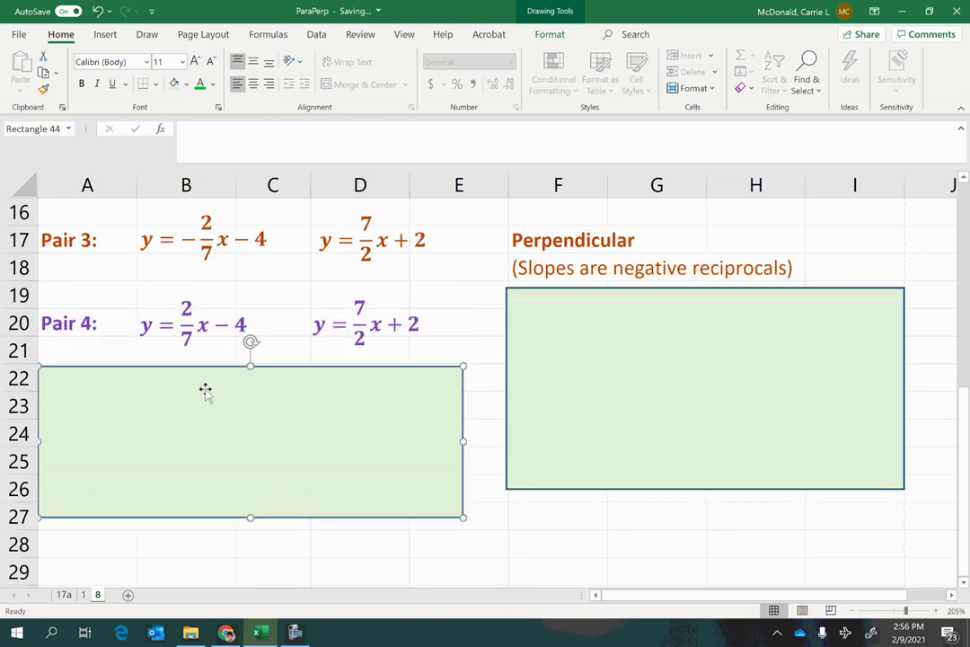
{"action": "left_click", "coordinate": [150, 328]}
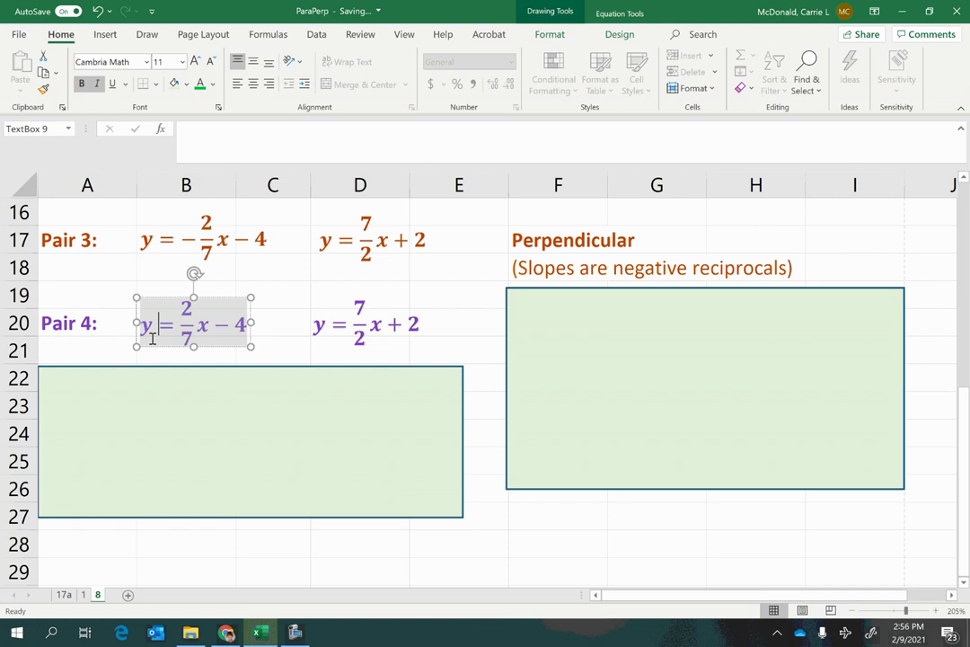
{"action": "left_click", "coordinate": [148, 347]}
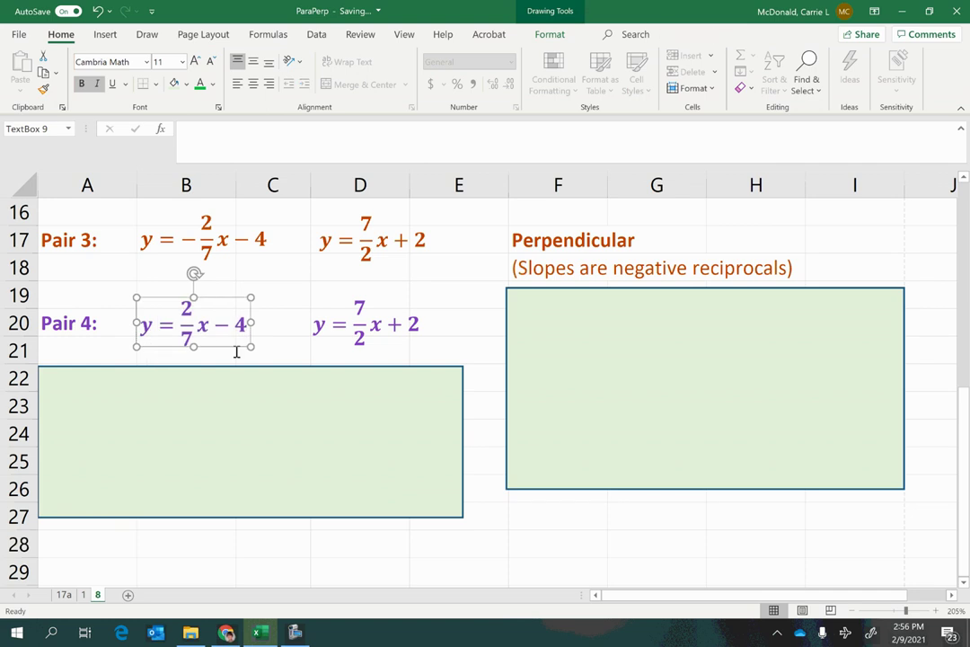
{"action": "left_click", "coordinate": [343, 331]}
{"action": "left_click", "coordinate": [333, 347]}
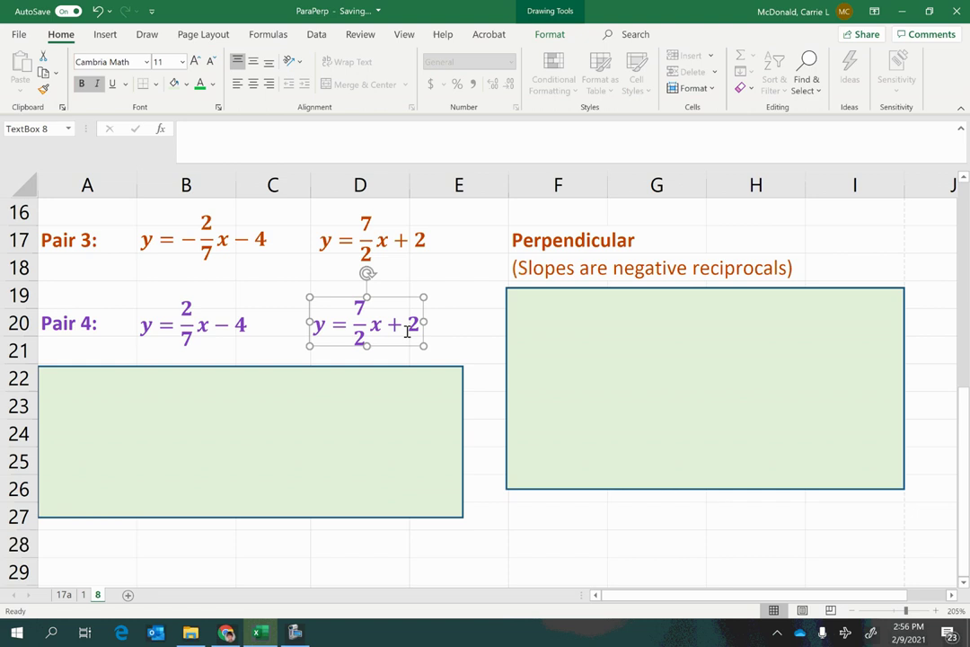
Highlight Pair 4's slopes 2/7 and 7/2, then uncover its answer Neither (not same slope & not opposite signs).
{"action": "double_click", "coordinate": [184, 310]}
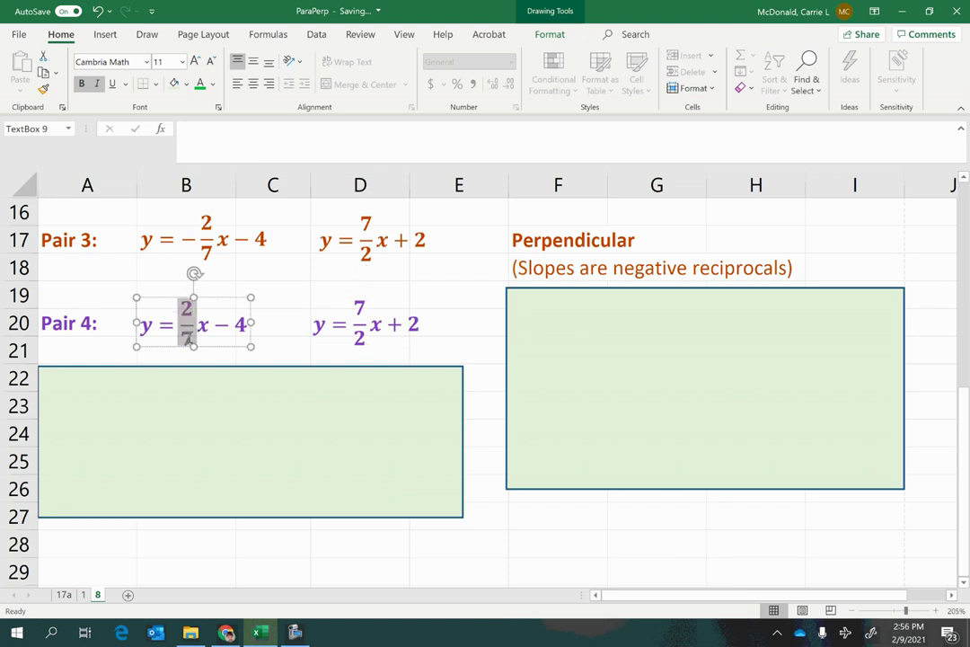
{"action": "left_click", "coordinate": [358, 310]}
{"action": "double_click", "coordinate": [357, 310]}
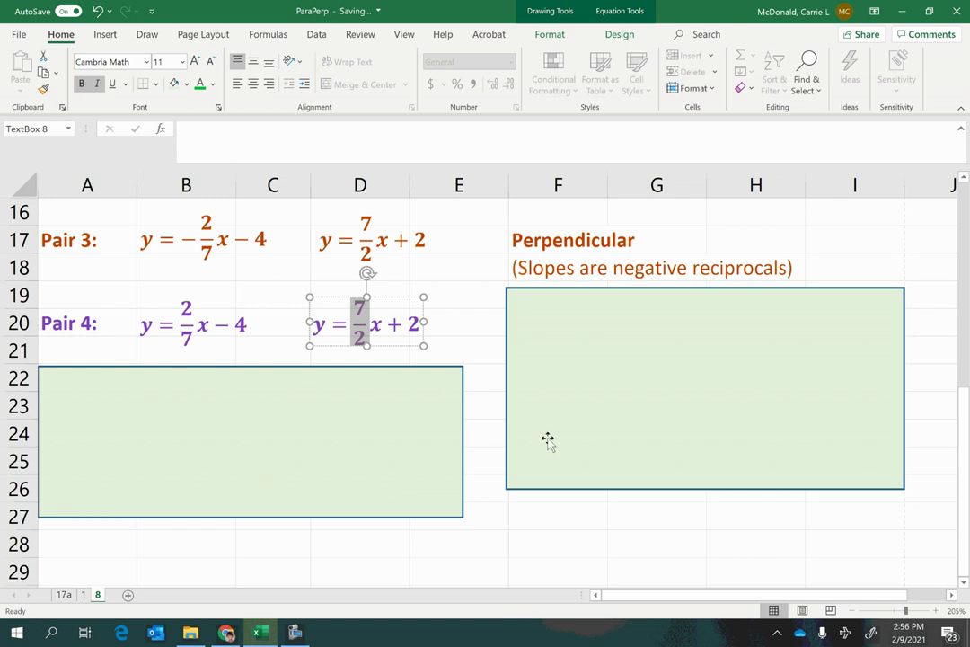
{"action": "left_click_drag", "start_coordinate": [578, 379], "coordinate": [577, 463]}
{"action": "left_click", "coordinate": [515, 350]}
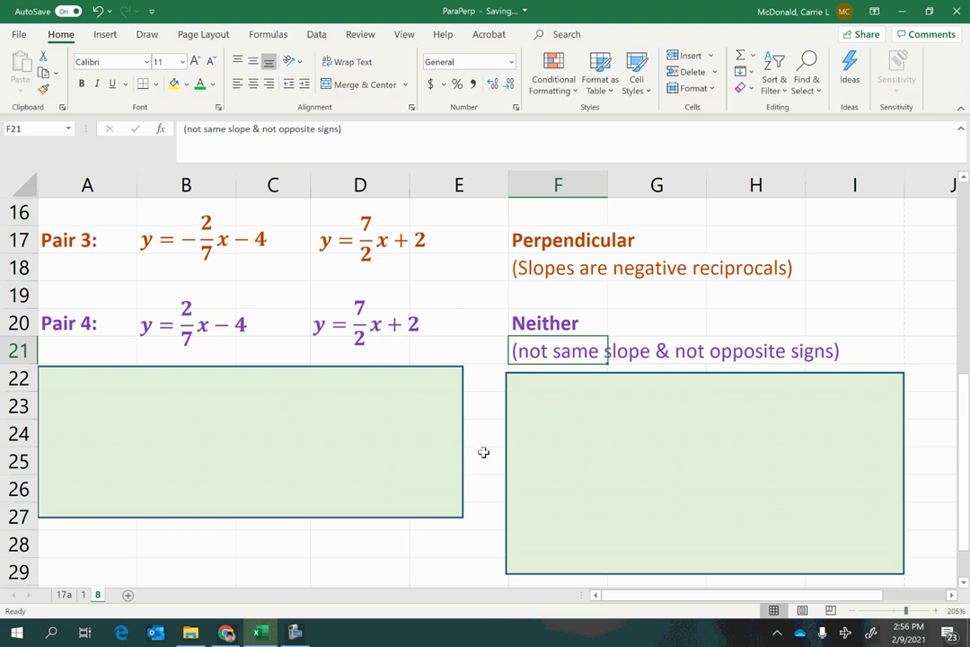
Uncover Pair 5's equations and highlight slopes 3/4 and −4/3 and both + 2 intercepts.
{"action": "mouse_move", "coordinate": [310, 442]}
{"action": "left_mouse_down"}
{"action": "mouse_move", "coordinate": [303, 512]}
{"action": "mouse_move", "coordinate": [316, 520]}
{"action": "left_mouse_up"}
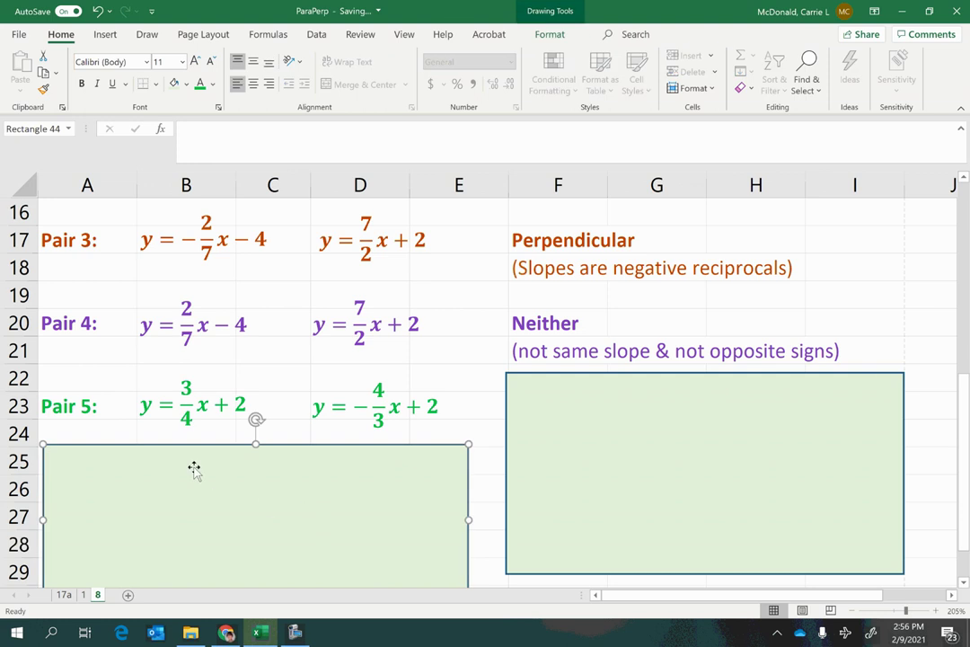
{"action": "left_click", "coordinate": [121, 416]}
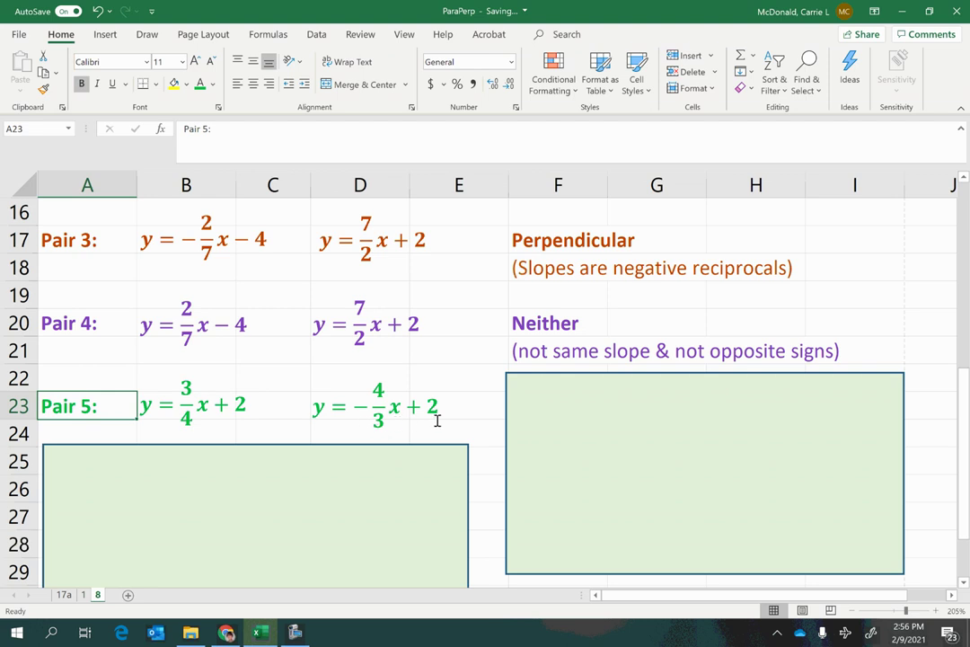
{"action": "left_click_drag", "start_coordinate": [182, 389], "coordinate": [186, 420]}
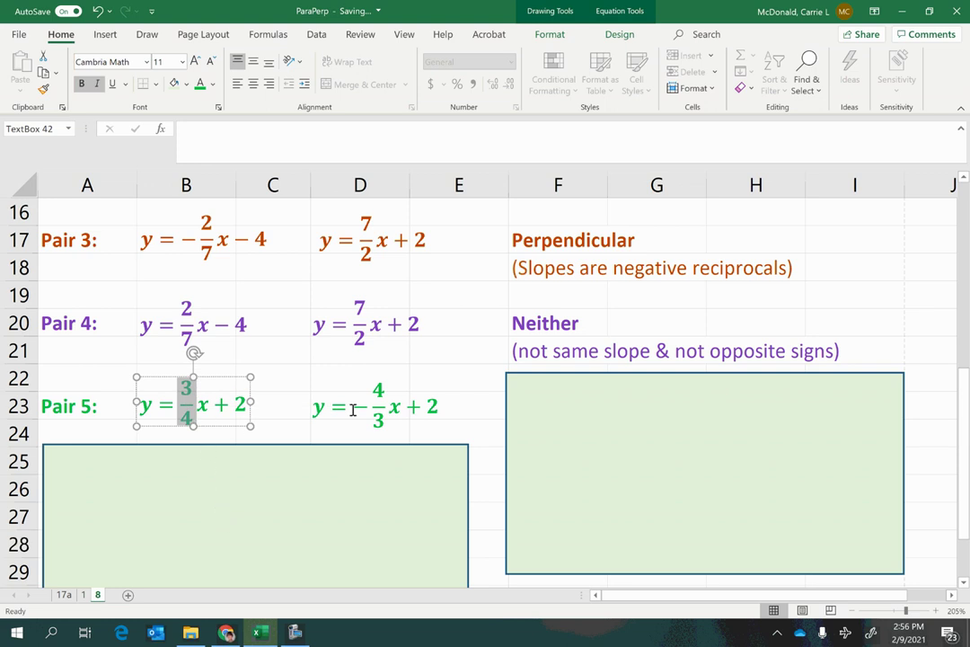
{"action": "left_click_drag", "start_coordinate": [356, 407], "coordinate": [385, 420]}
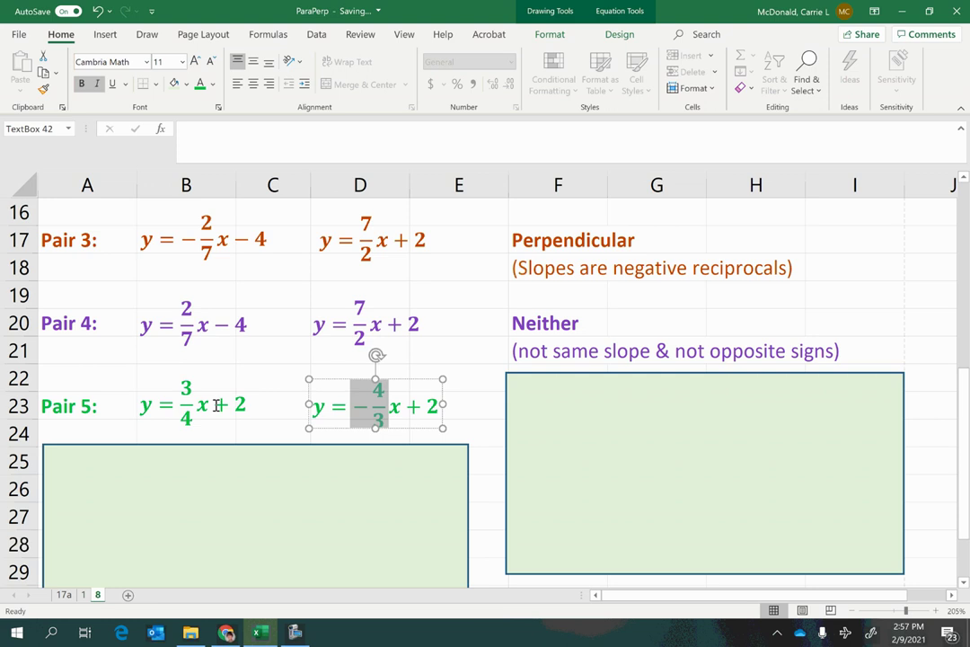
{"action": "left_click_drag", "start_coordinate": [209, 406], "coordinate": [247, 405]}
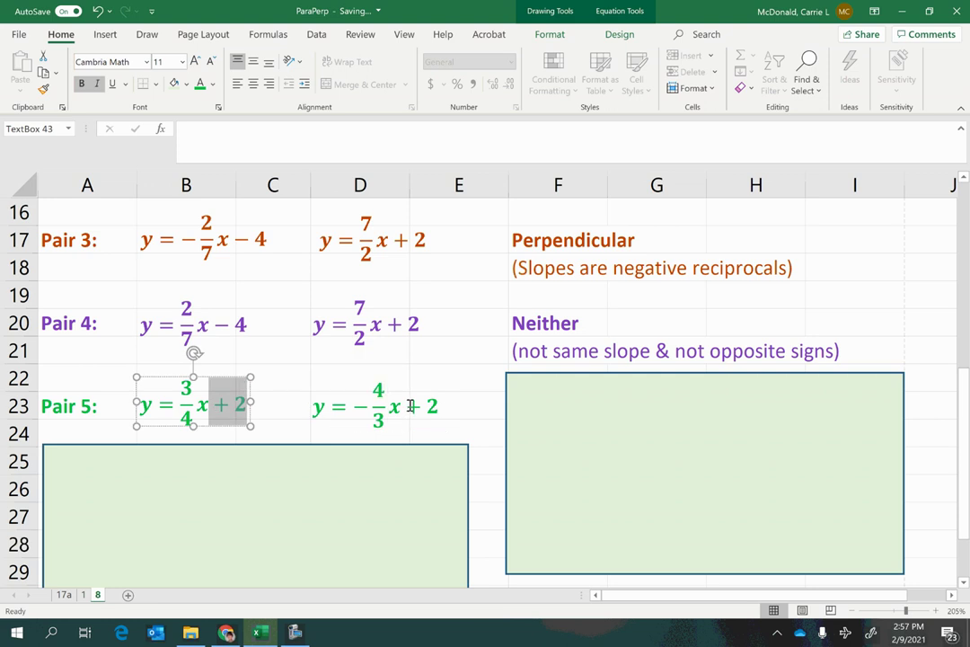
{"action": "left_click_drag", "start_coordinate": [410, 406], "coordinate": [439, 406]}
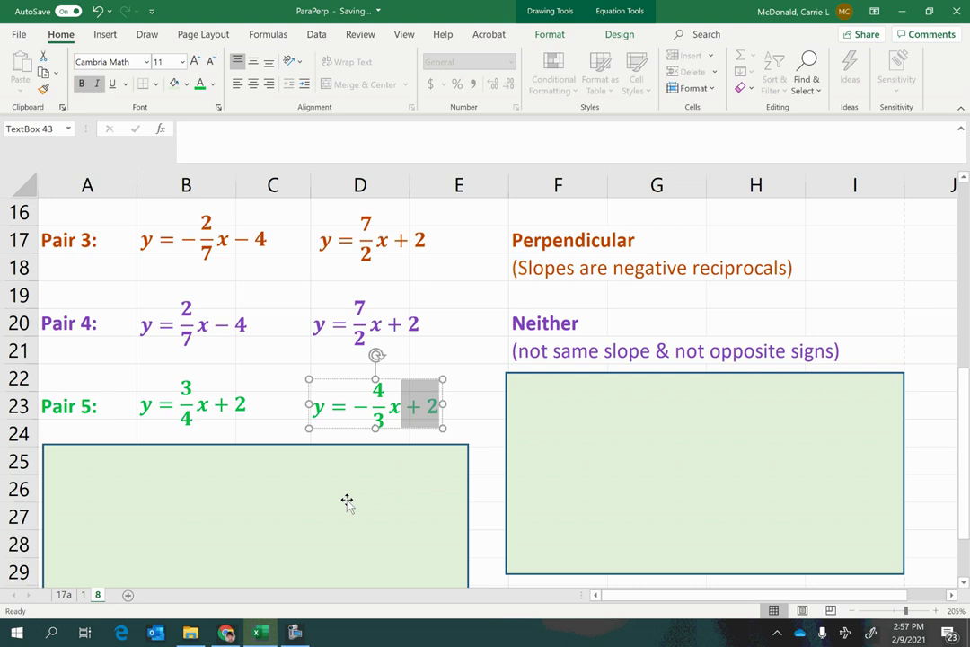
Lower the right cover to show Pair 5 as Perpendicular, with its shared-intercept note in F24.
{"action": "left_click", "coordinate": [585, 446]}
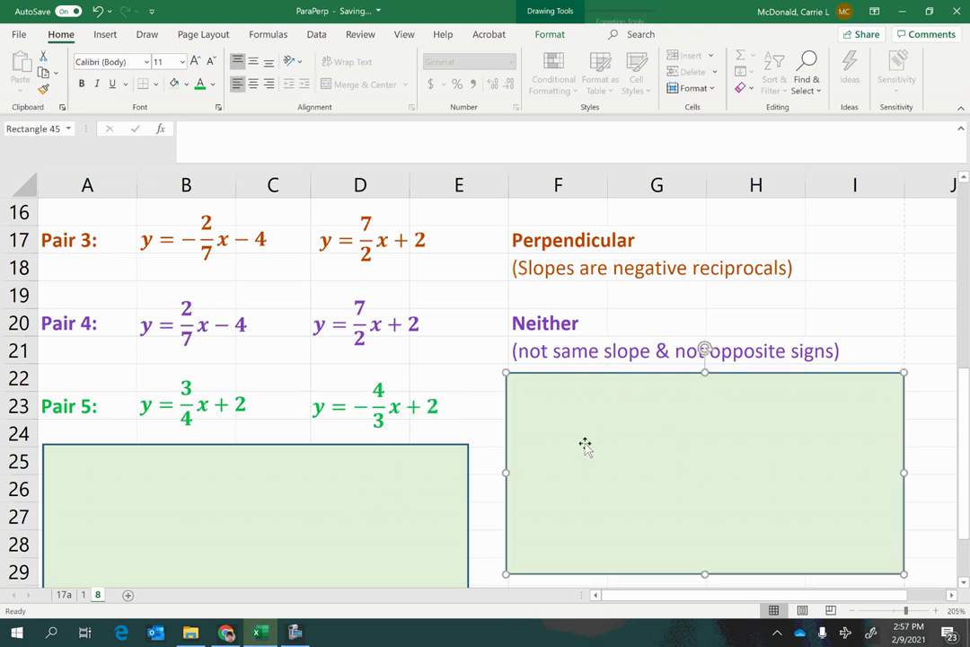
{"action": "left_click_drag", "start_coordinate": [584, 446], "coordinate": [588, 557]}
{"action": "left_click", "coordinate": [669, 465]}
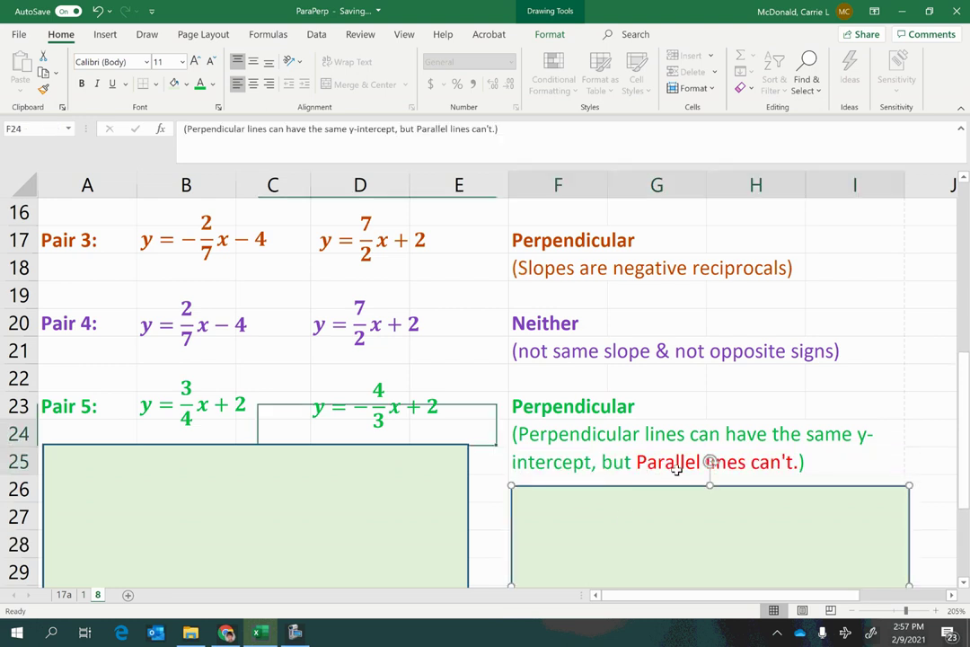